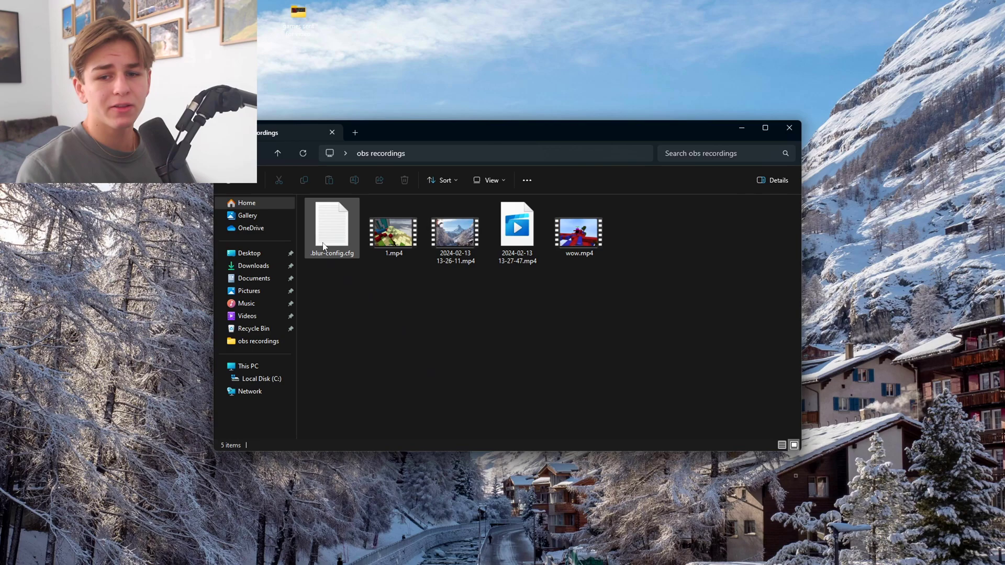
{"action": "double_click", "coordinate": [332, 225]}
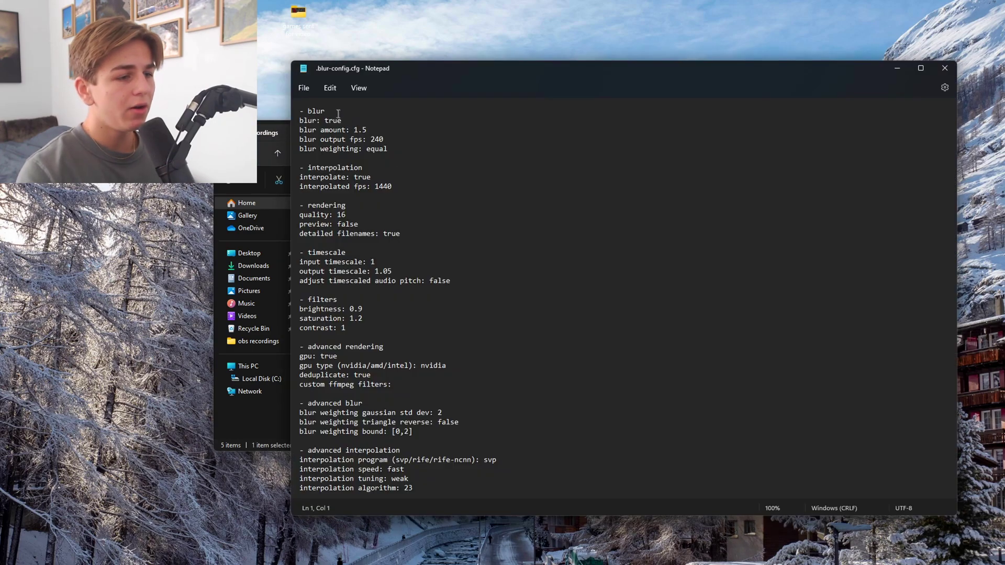
{"action": "left_click_drag", "start_coordinate": [318, 120], "coordinate": [366, 214]}
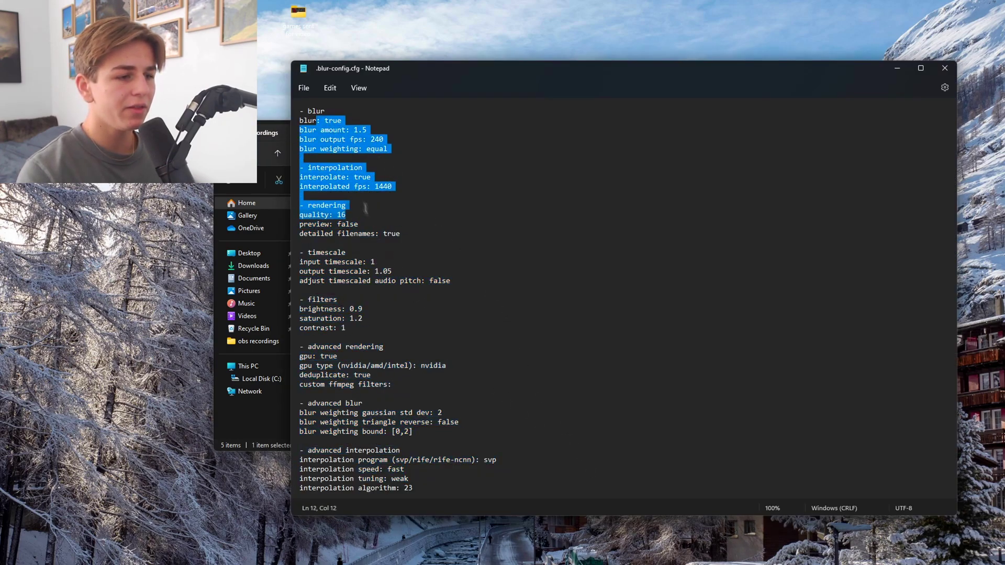
{"action": "left_click", "coordinate": [433, 168]}
{"action": "left_click_drag", "start_coordinate": [410, 191], "coordinate": [373, 186]}
{"action": "left_click", "coordinate": [393, 187]}
{"action": "double_click", "coordinate": [377, 188]}
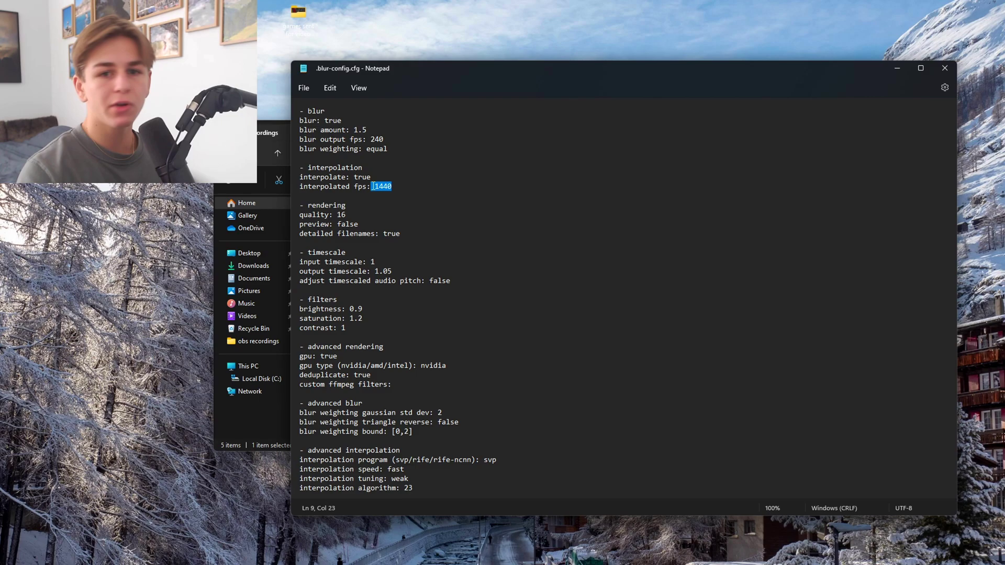
{"action": "mouse_move", "coordinate": [406, 187]}
{"action": "left_mouse_down"}
{"action": "mouse_move", "coordinate": [369, 187]}
{"action": "mouse_move", "coordinate": [371, 200]}
{"action": "mouse_move", "coordinate": [366, 186]}
{"action": "mouse_move", "coordinate": [411, 188]}
{"action": "left_mouse_up"}
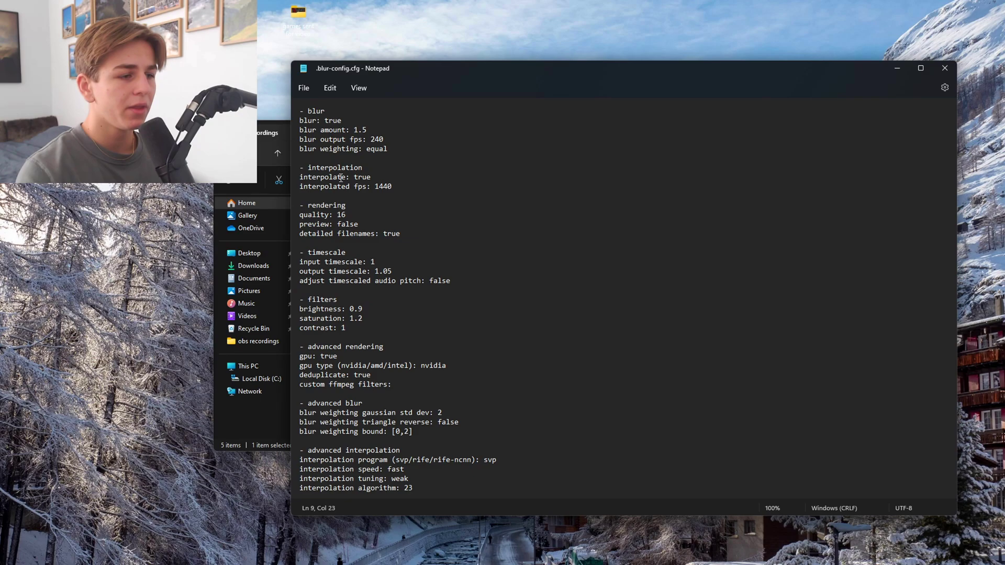
{"action": "left_click_drag", "start_coordinate": [384, 141], "coordinate": [414, 140]}
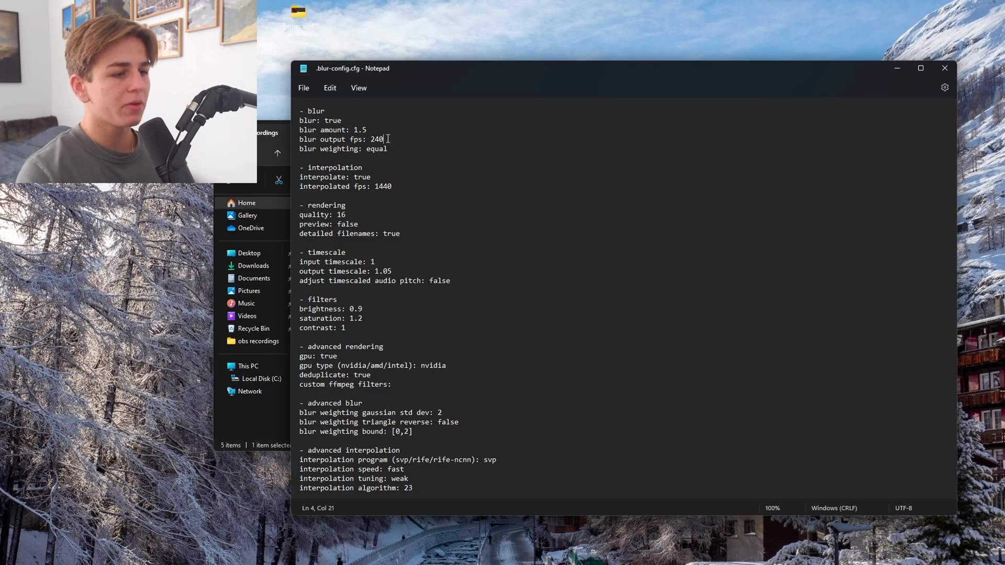
{"action": "mouse_move", "coordinate": [388, 139]}
{"action": "left_mouse_down"}
{"action": "mouse_move", "coordinate": [301, 142]}
{"action": "mouse_move", "coordinate": [386, 140]}
{"action": "left_mouse_up"}
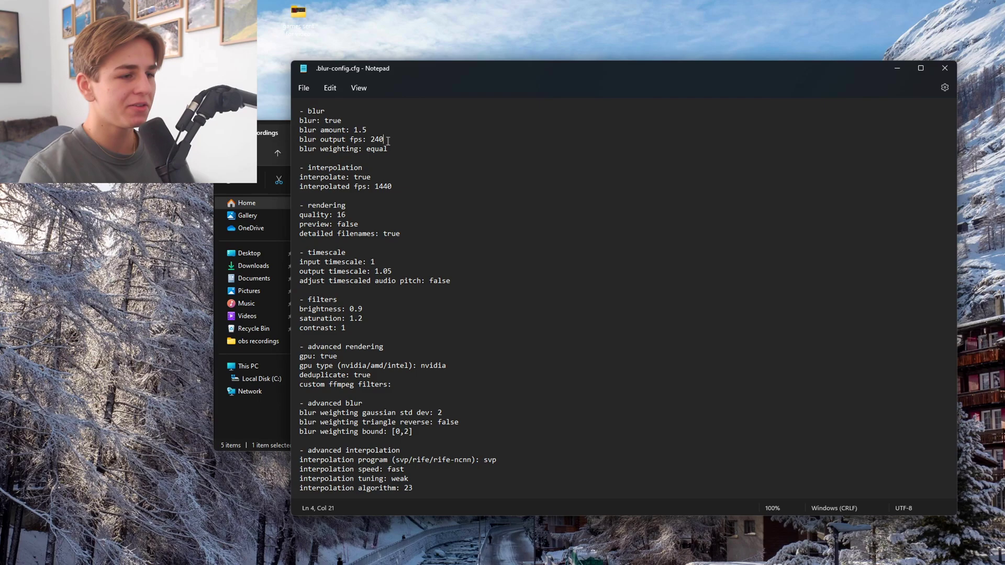
{"action": "left_click_drag", "start_coordinate": [388, 141], "coordinate": [371, 141]}
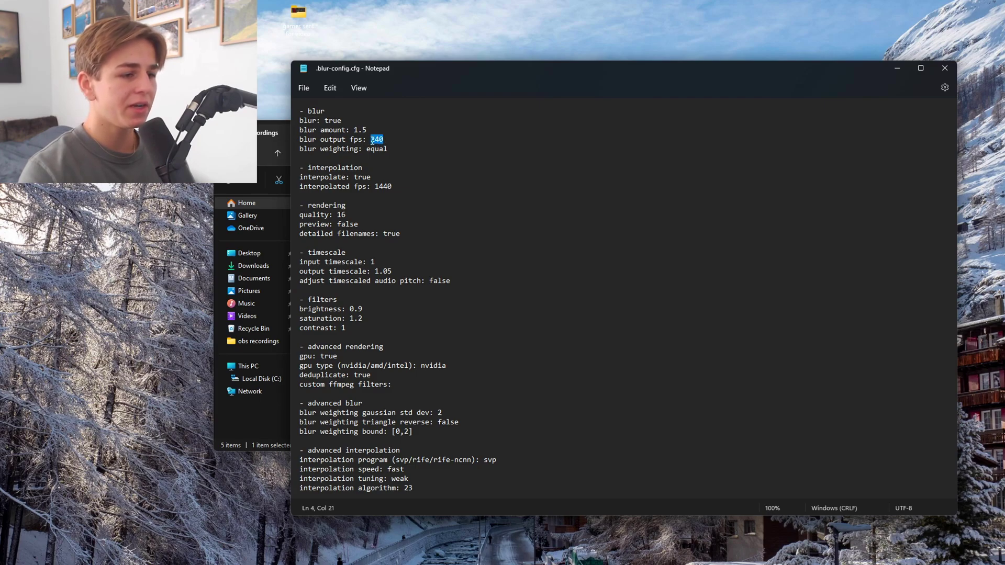
{"action": "left_click_drag", "start_coordinate": [372, 142], "coordinate": [386, 139]}
{"action": "left_click", "coordinate": [400, 140]}
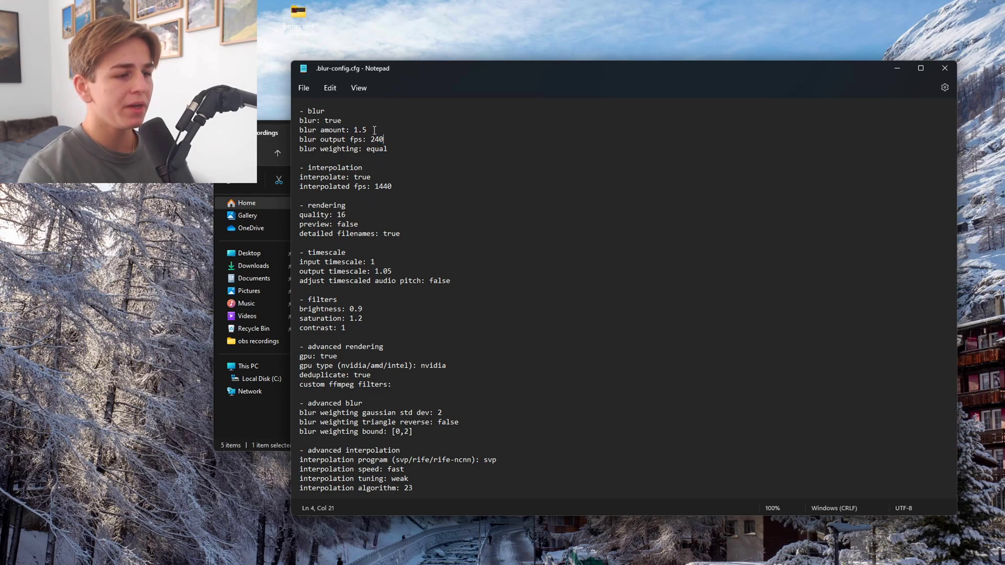
{"action": "mouse_move", "coordinate": [379, 128]}
{"action": "left_mouse_down"}
{"action": "mouse_move", "coordinate": [349, 130]}
{"action": "mouse_move", "coordinate": [377, 132]}
{"action": "left_mouse_up"}
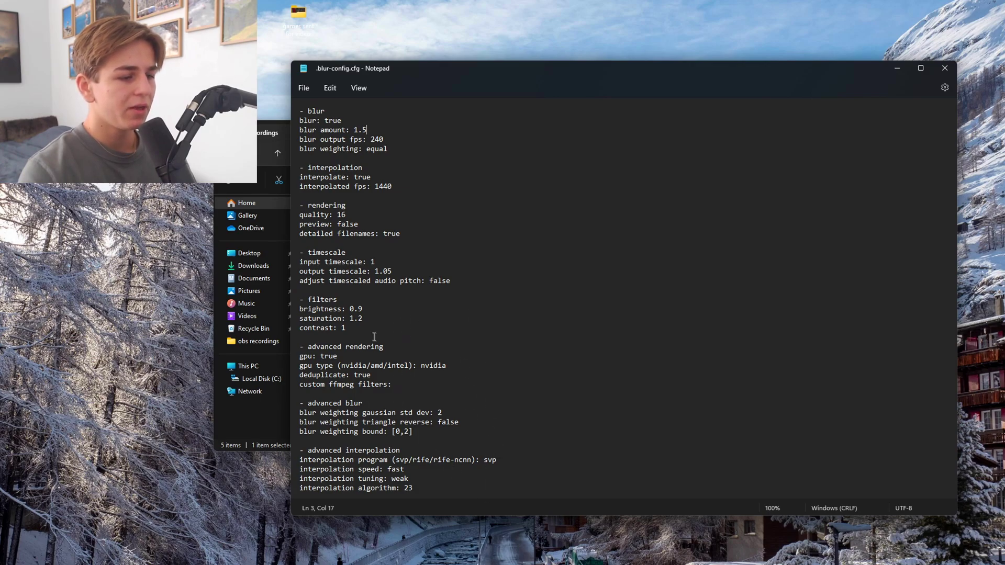
{"action": "left_click_drag", "start_coordinate": [366, 328], "coordinate": [323, 301]}
{"action": "left_click", "coordinate": [360, 330]}
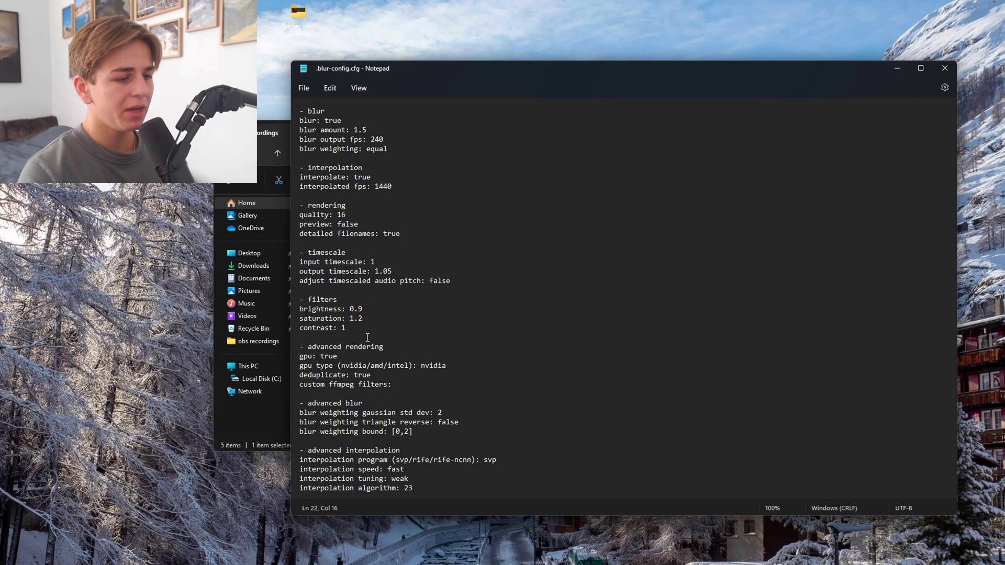
Step: Highlight and then deselect the filters block in the blur config, and close Notepad
{"action": "left_click_drag", "start_coordinate": [368, 338], "coordinate": [296, 300]}
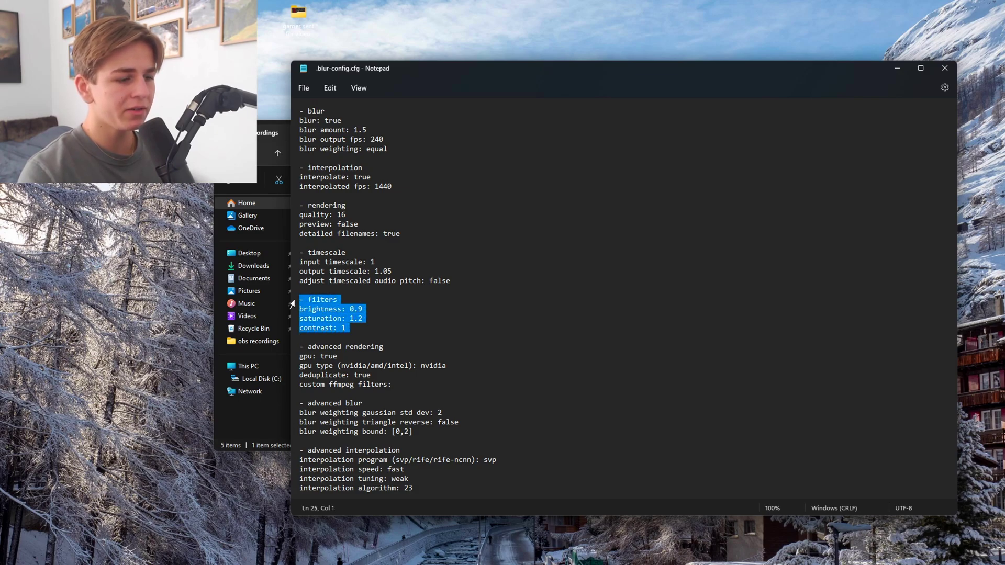
{"action": "left_click", "coordinate": [364, 326]}
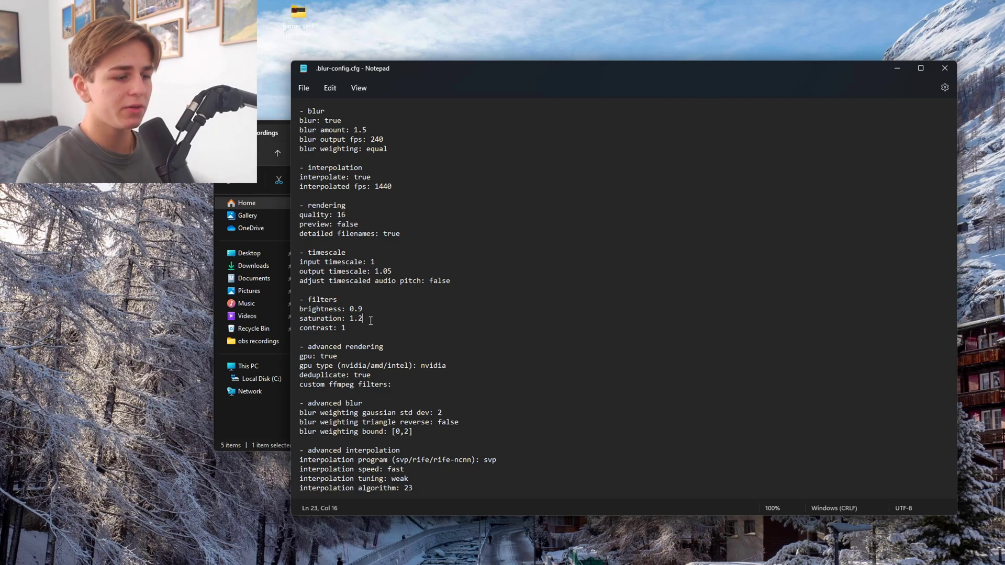
{"action": "left_click", "coordinate": [945, 68]}
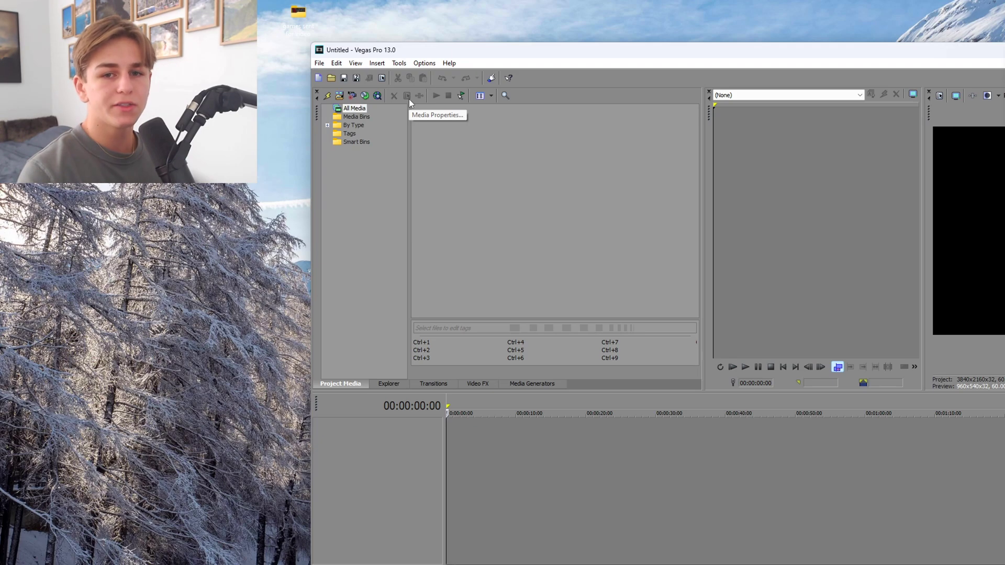
{"action": "left_click", "coordinate": [319, 63]}
{"action": "left_click", "coordinate": [354, 296]}
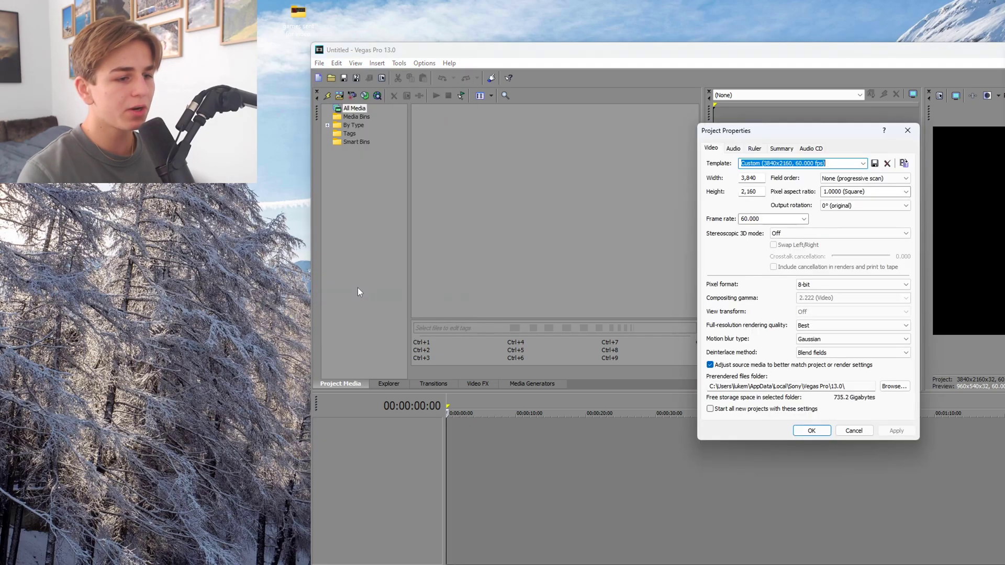
{"action": "left_click_drag", "start_coordinate": [767, 131], "coordinate": [653, 100]}
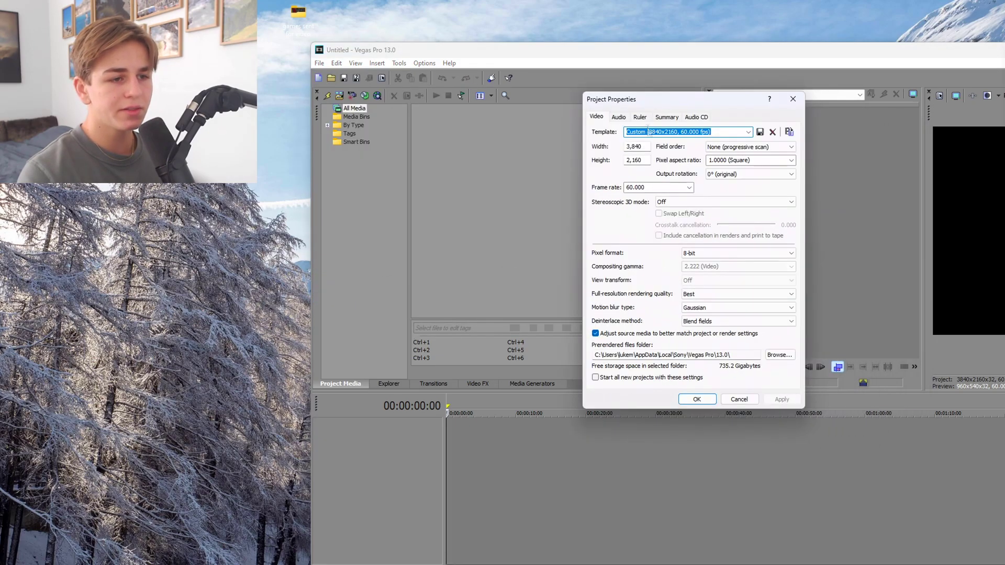
{"action": "left_click", "coordinate": [698, 400]}
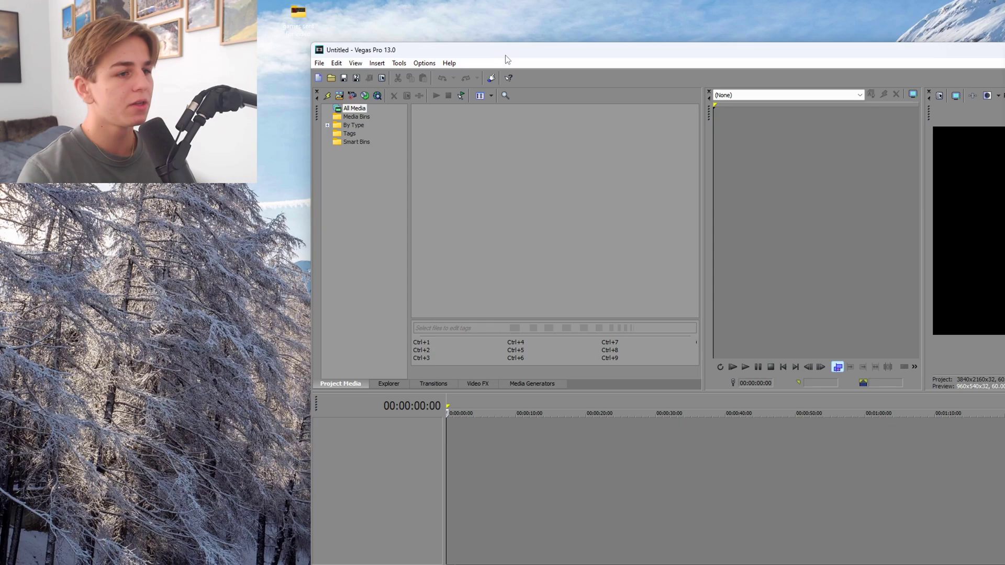
{"action": "left_click_drag", "start_coordinate": [505, 54], "coordinate": [232, 35]}
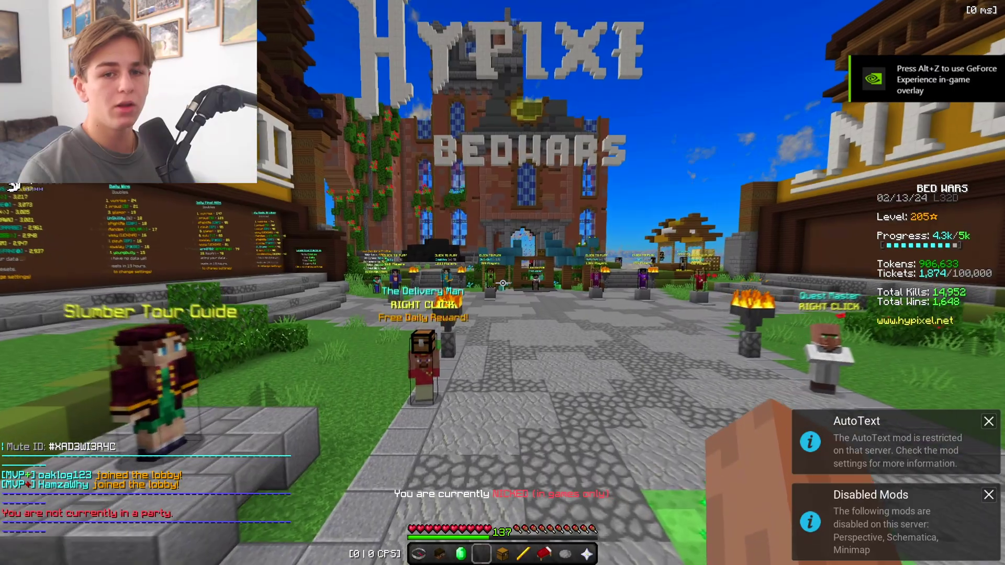
Step: From the pause menu, open Options, raise FOV from 82 to 85, and view Music & Sounds
{"action": "key", "text": "Escape"}
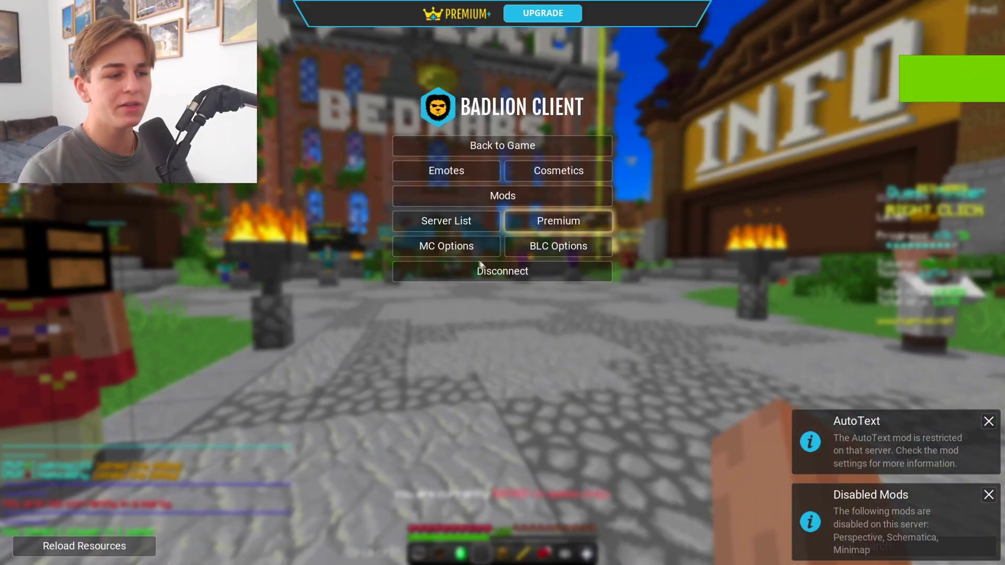
{"action": "left_click", "coordinate": [442, 247]}
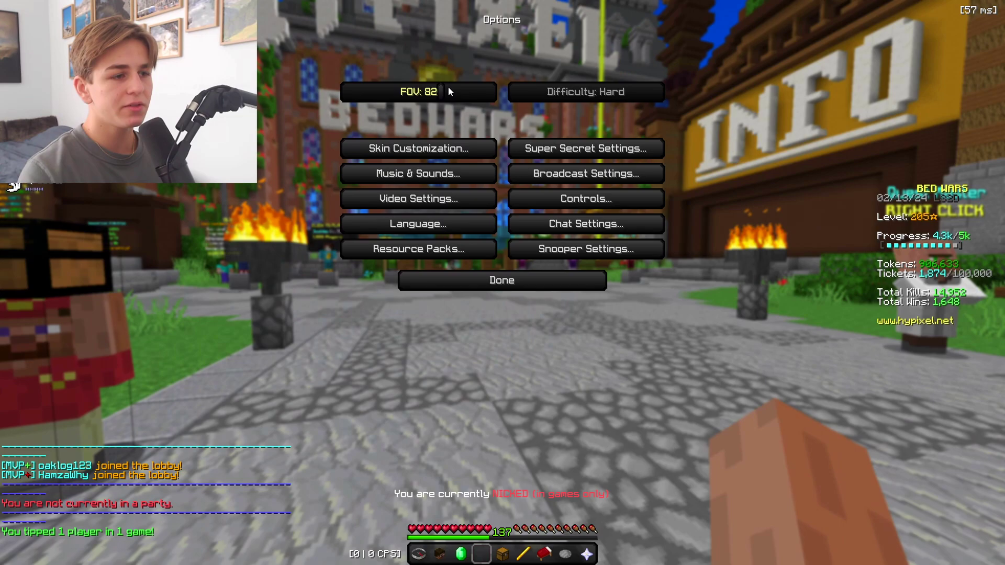
{"action": "left_click_drag", "start_coordinate": [448, 88], "coordinate": [448, 95]}
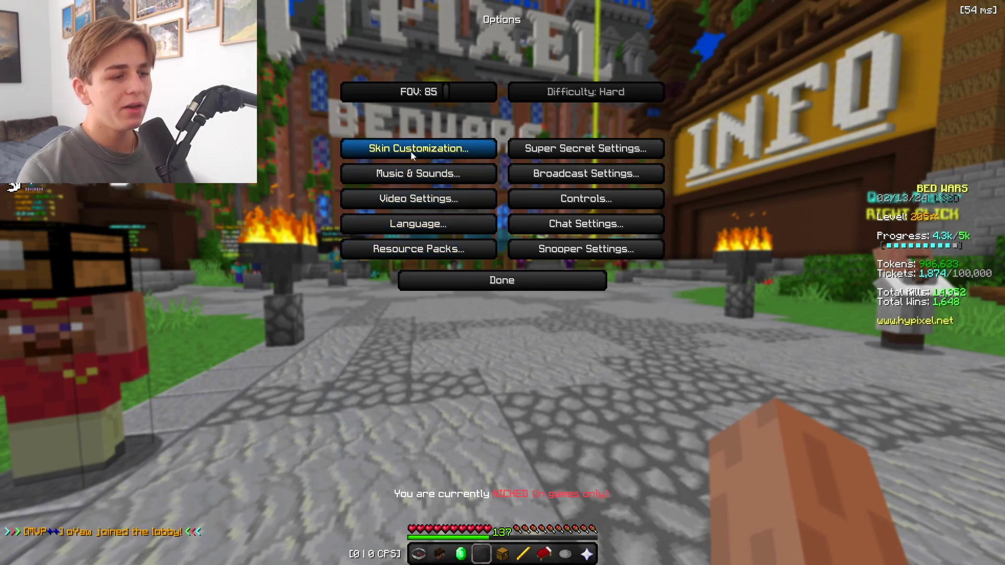
{"action": "left_click", "coordinate": [411, 175]}
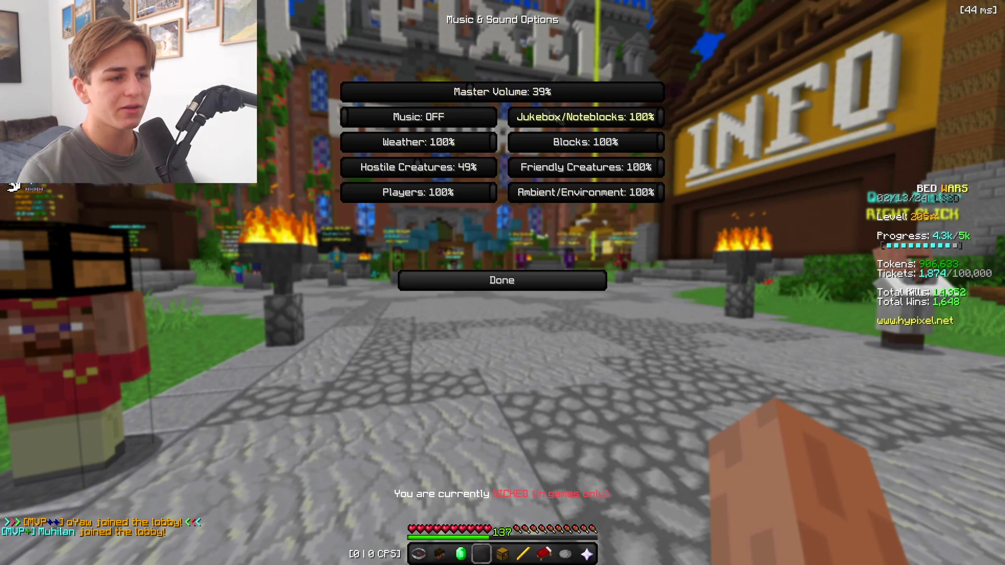
{"action": "left_click", "coordinate": [479, 281]}
Step: Browse Video Settings' Details, Animations, Quality, Performance and Other pages, then return to Options
{"action": "left_click", "coordinate": [419, 200]}
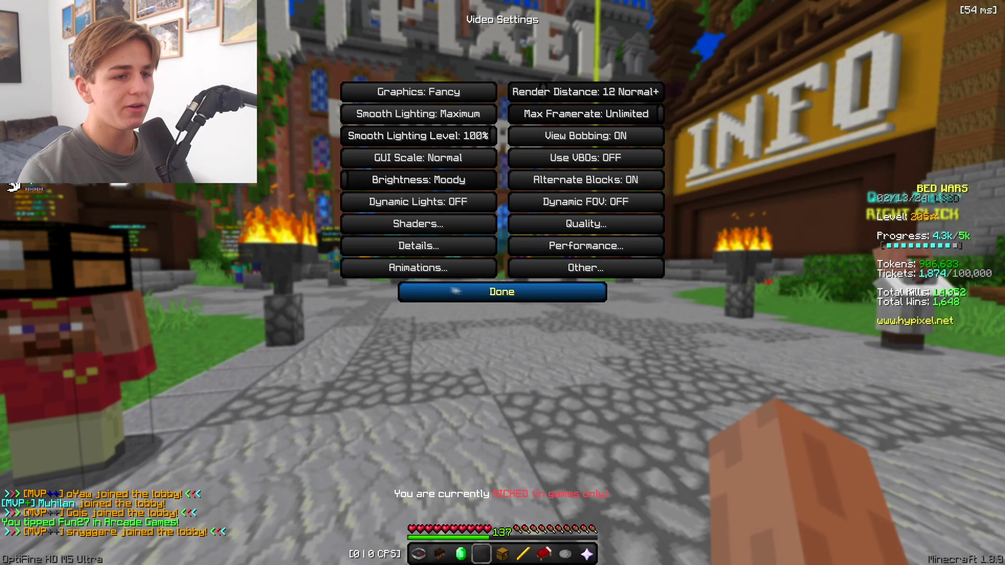
{"action": "left_click", "coordinate": [425, 247]}
{"action": "left_click", "coordinate": [467, 289]}
{"action": "left_click", "coordinate": [445, 269]}
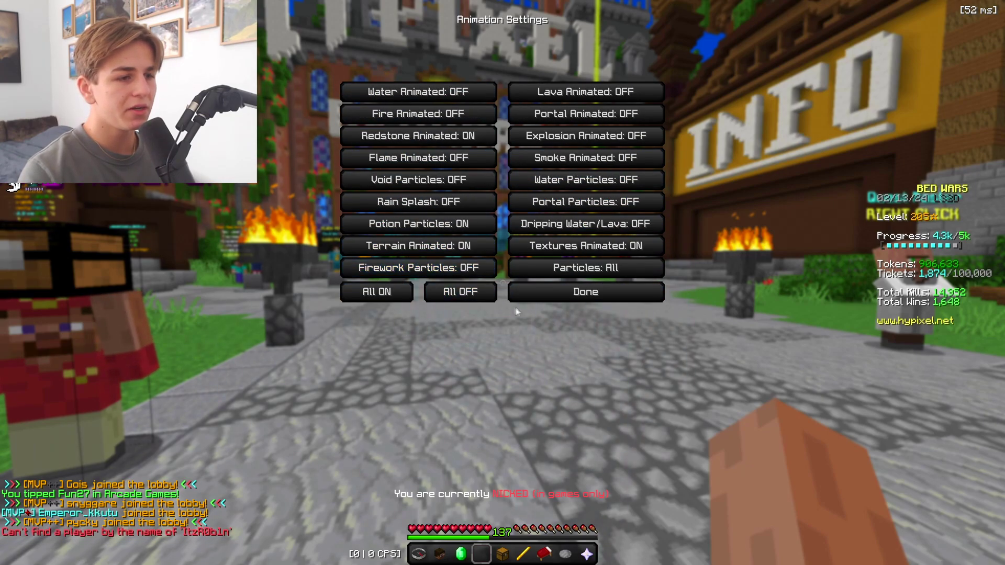
{"action": "left_click", "coordinate": [518, 296]}
{"action": "left_click", "coordinate": [586, 225]}
{"action": "left_click", "coordinate": [567, 293]}
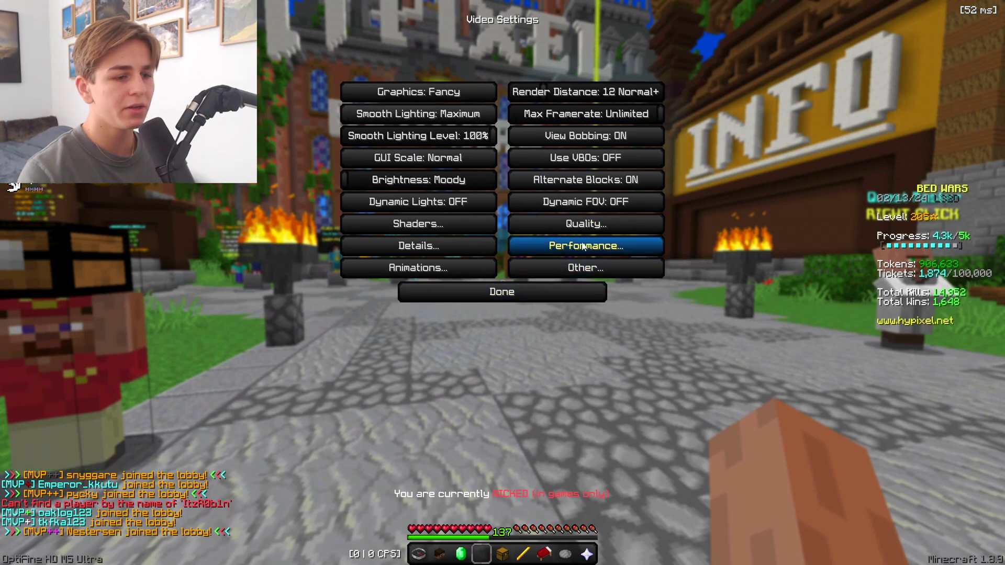
{"action": "left_click", "coordinate": [584, 247]}
{"action": "left_click", "coordinate": [556, 287]}
{"action": "left_click", "coordinate": [576, 269]}
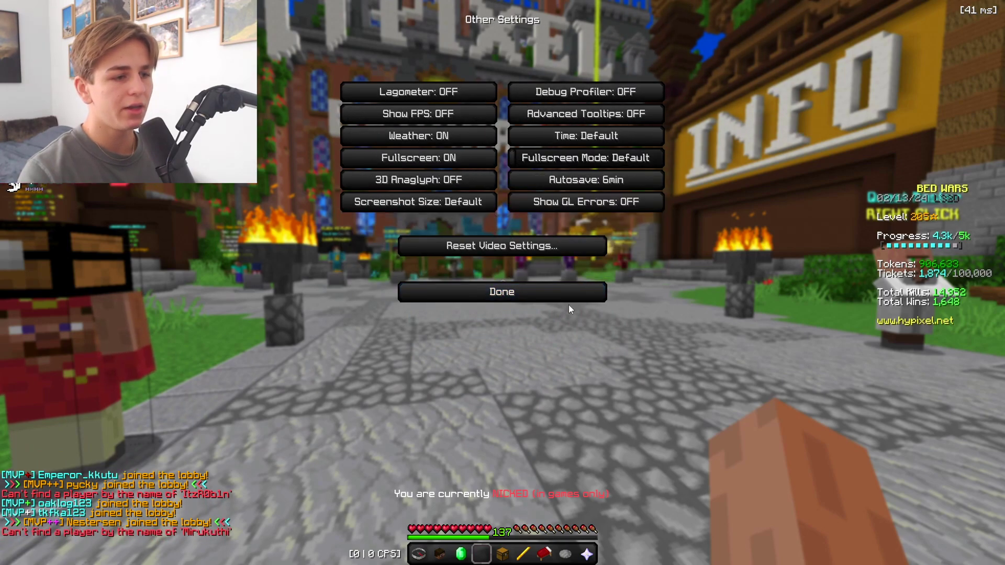
{"action": "left_click", "coordinate": [560, 295]}
{"action": "left_click", "coordinate": [566, 266]}
{"action": "left_click", "coordinate": [547, 287]}
{"action": "left_click", "coordinate": [547, 288]}
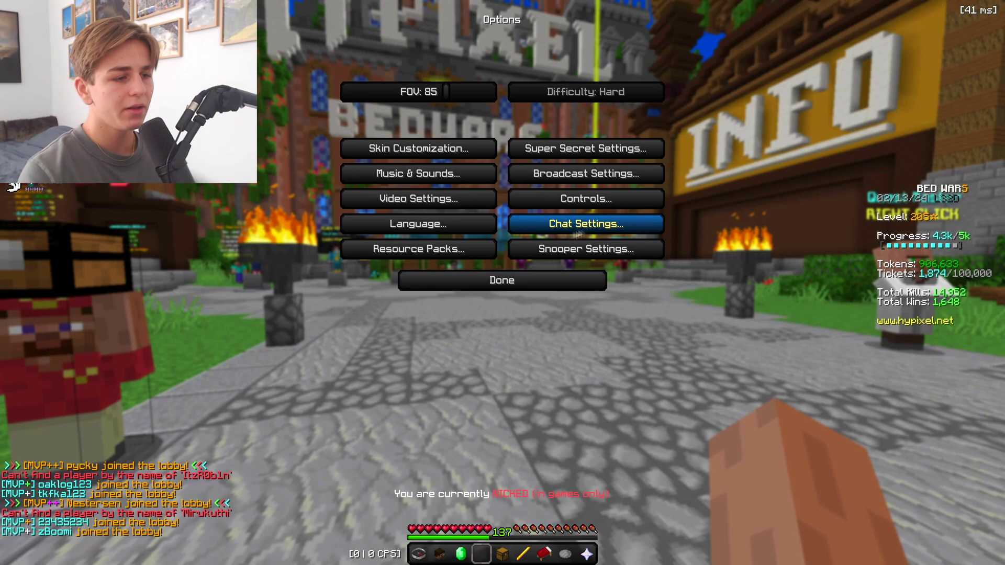
Step: Open the resource pack browser, scroll through the installed packs, and close it
{"action": "left_click", "coordinate": [465, 248]}
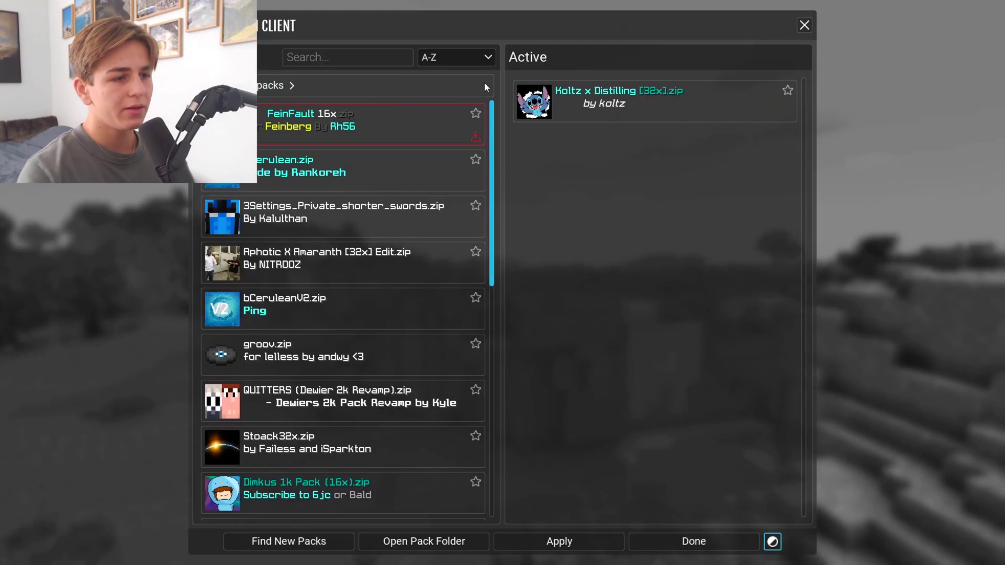
{"action": "left_click_drag", "start_coordinate": [492, 210], "coordinate": [502, 487]}
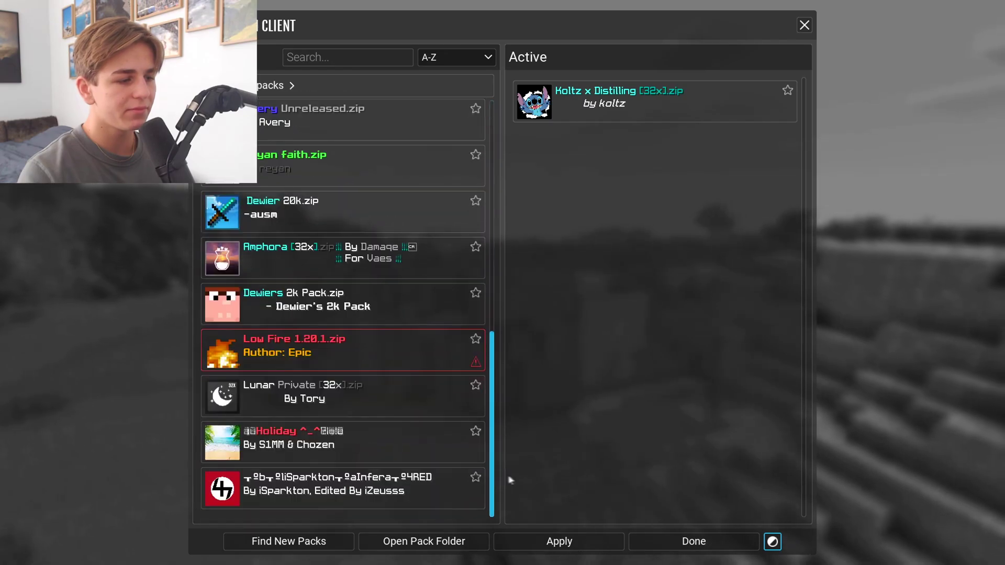
{"action": "left_click", "coordinate": [682, 545]}
Step: Scroll through the Controls keybinds, then open Chat Settings
{"action": "left_click", "coordinate": [461, 247]}
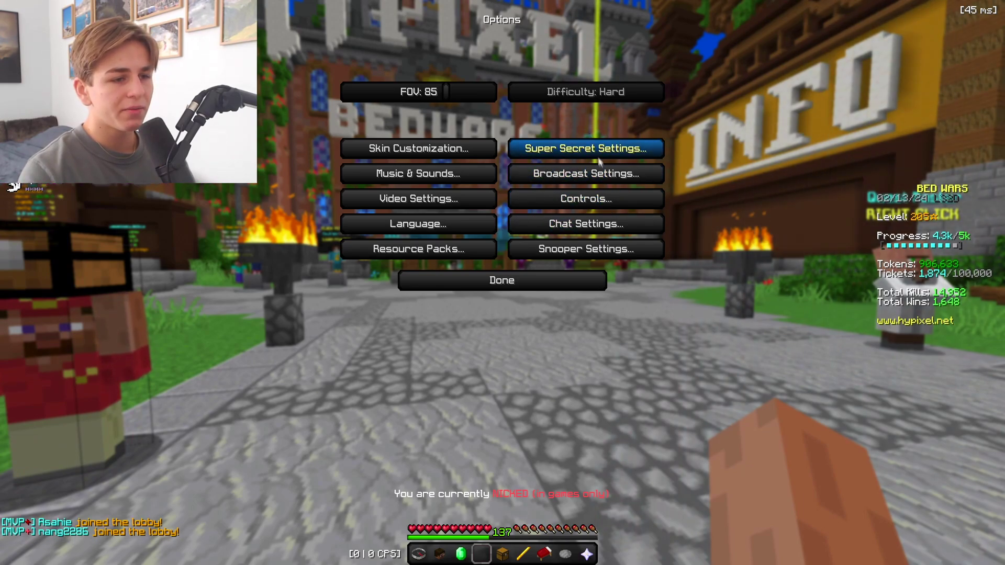
{"action": "left_click", "coordinate": [594, 202]}
{"action": "scroll", "coordinate": [666, 388], "scroll_direction": "down", "scroll_amount": 10}
{"action": "scroll", "coordinate": [665, 382], "scroll_direction": "up", "scroll_amount": 10}
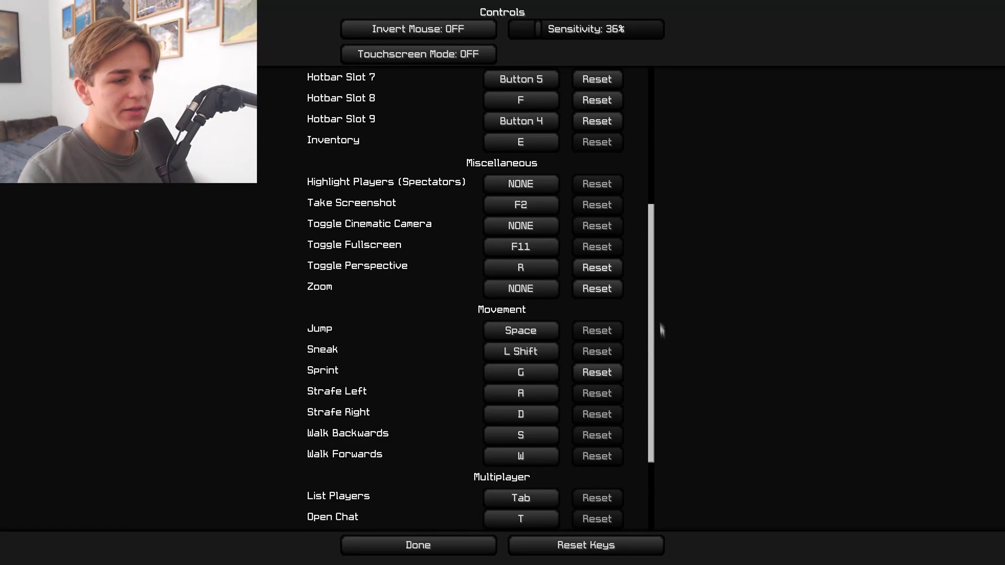
{"action": "left_click", "coordinate": [468, 548]}
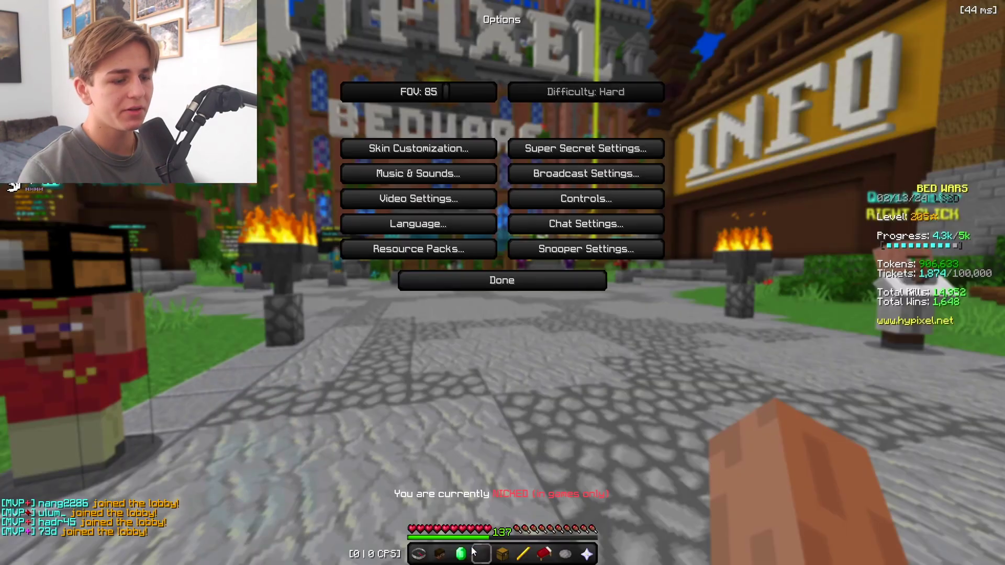
{"action": "left_click", "coordinate": [649, 222]}
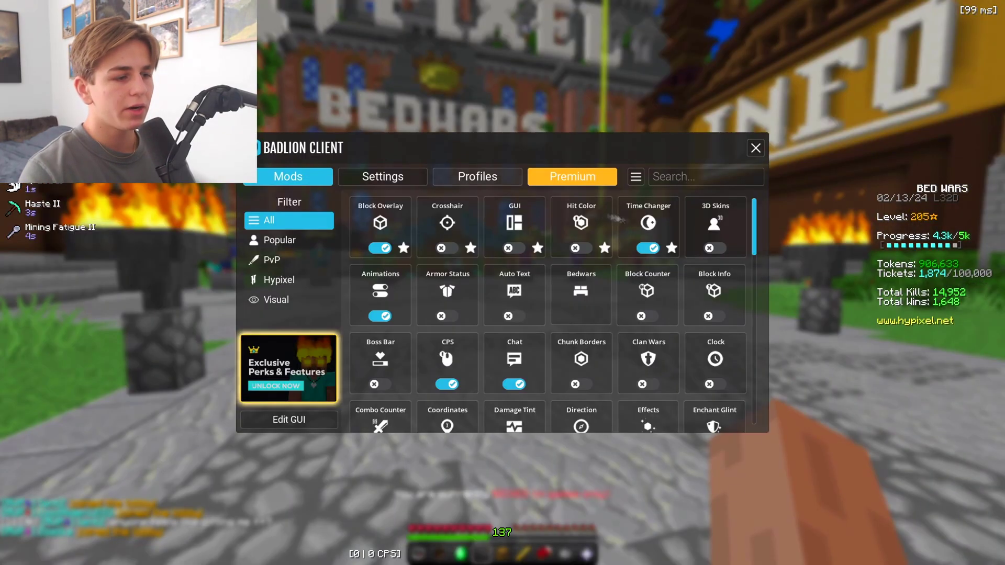
{"action": "left_click", "coordinate": [401, 224]}
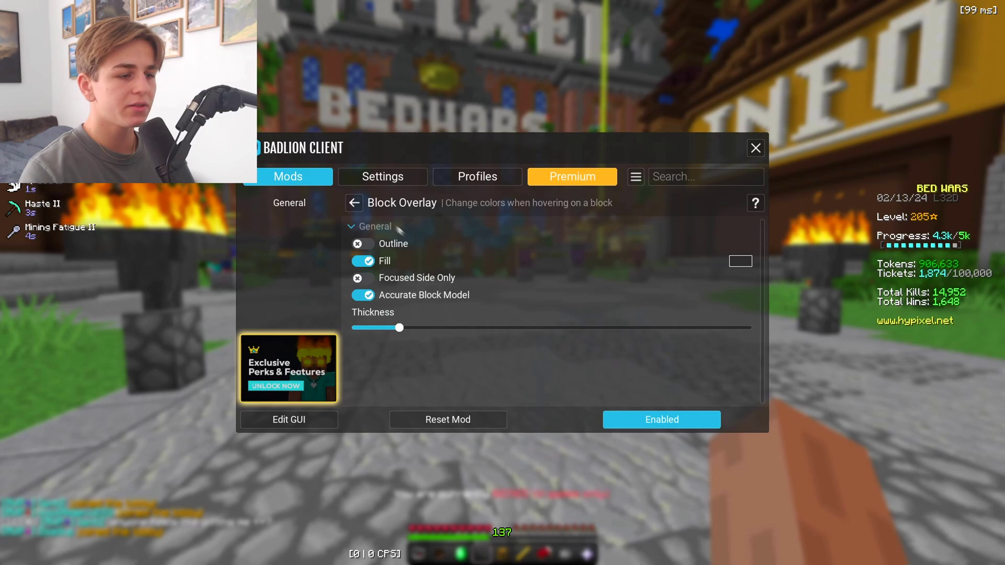
{"action": "left_click", "coordinate": [740, 261]}
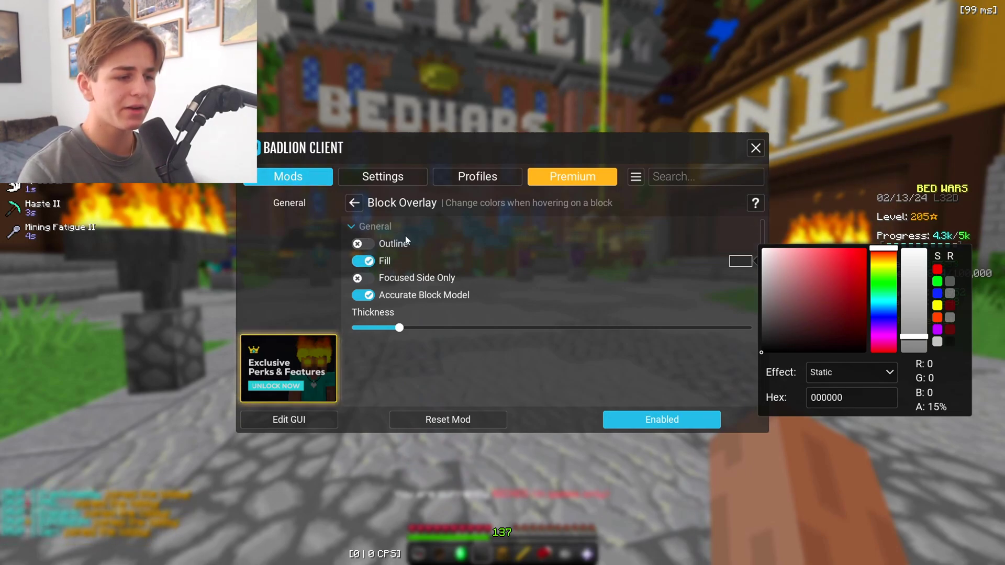
Step: Close the client menu and swing the arm in the lobby
{"action": "left_click", "coordinate": [282, 178]}
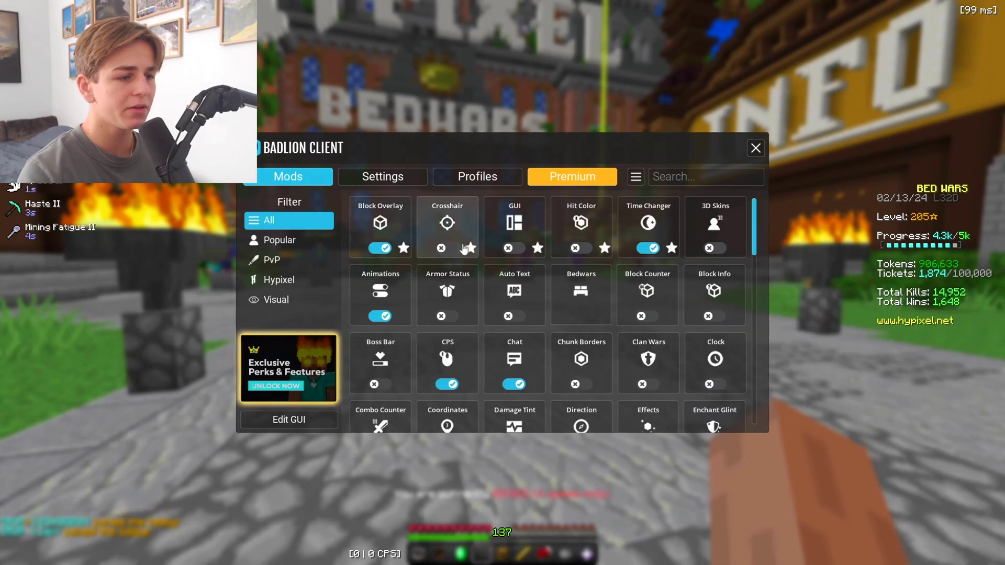
{"action": "key", "text": "Escape"}
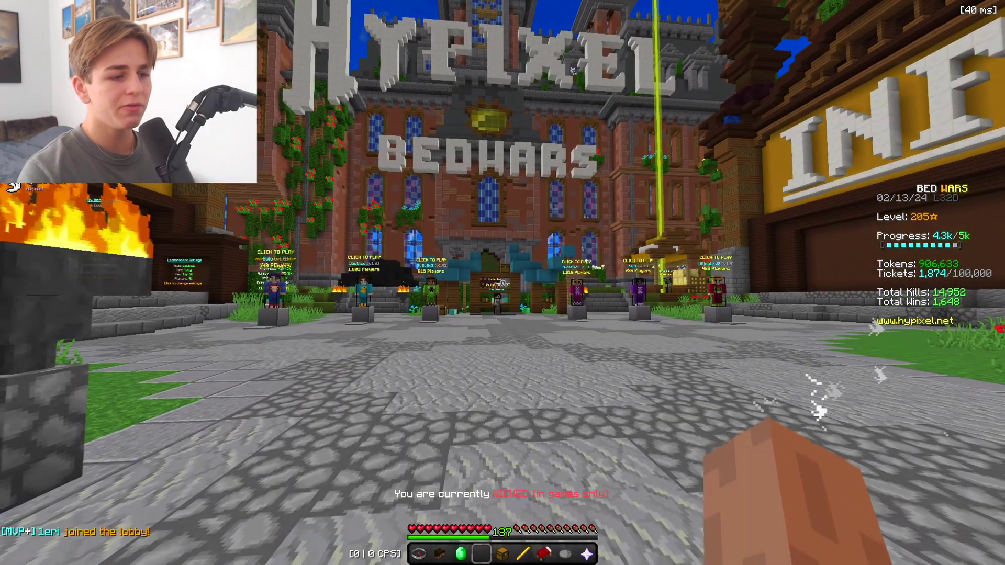
{"action": "left_click", "coordinate": [502, 283]}
{"action": "left_click", "coordinate": [502, 282]}
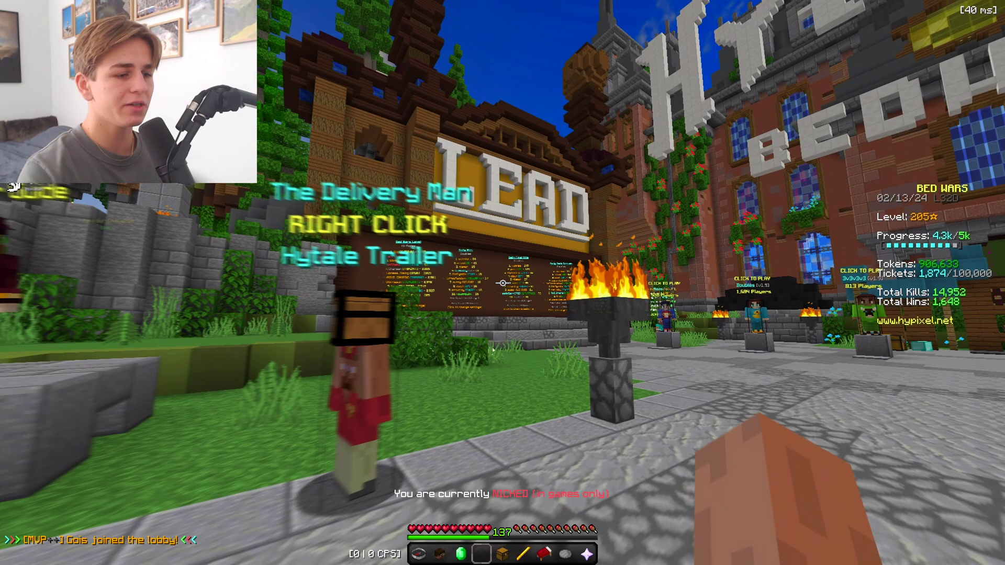
Step: Open the Crosshair mod settings and activate the Cloned Profile (1) profile
{"action": "key", "text": "shift"}
{"action": "key", "text": "Escape"}
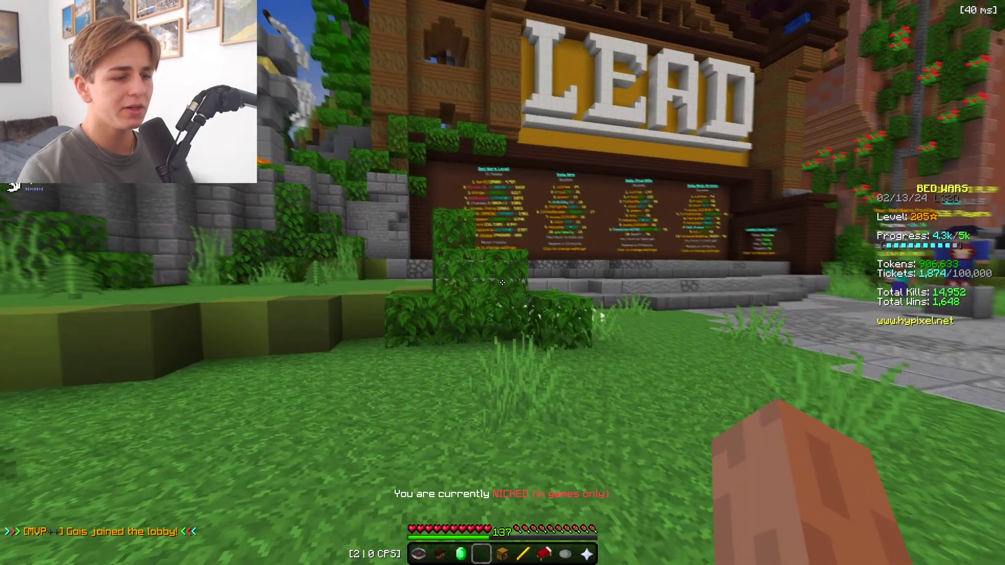
{"action": "key", "text": "shift"}
{"action": "left_click", "coordinate": [436, 219]}
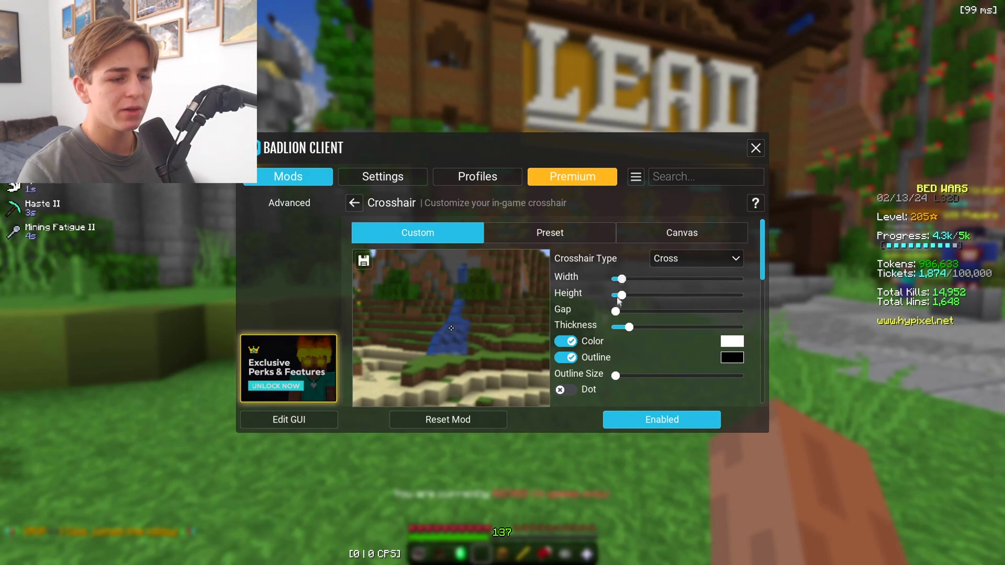
{"action": "scroll", "coordinate": [623, 386], "scroll_direction": "down", "scroll_amount": 5}
{"action": "scroll", "coordinate": [620, 376], "scroll_direction": "up", "scroll_amount": 5}
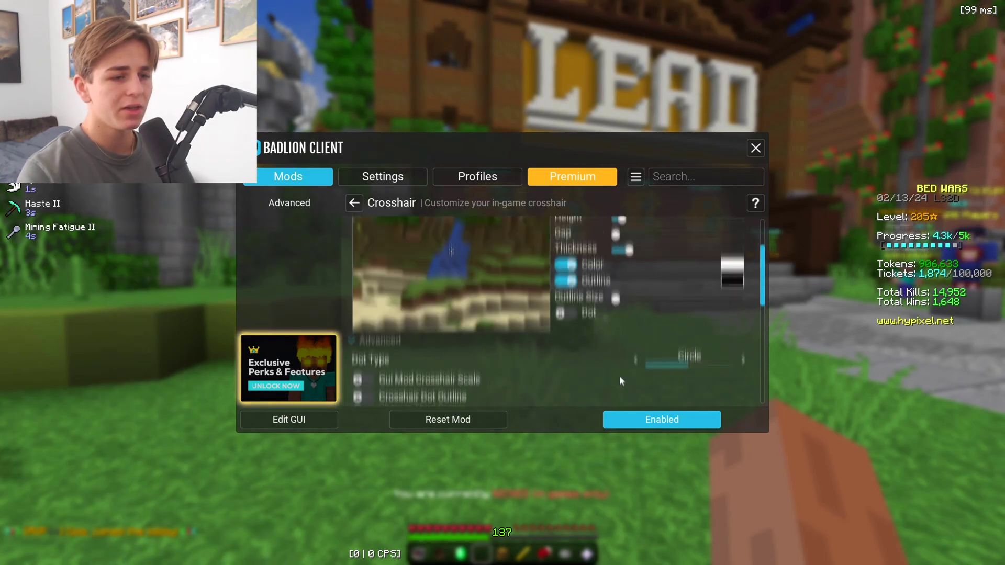
{"action": "left_click", "coordinate": [478, 177]}
{"action": "left_click", "coordinate": [503, 264]}
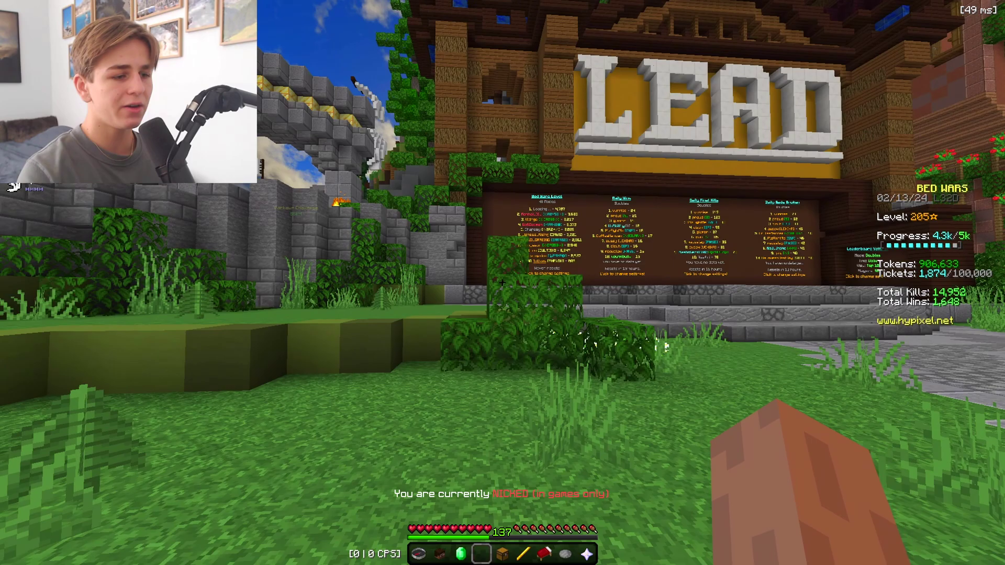
Step: Close the menu and use F5 to switch to third-person view and back to first-person
{"action": "key", "text": "shift"}
{"action": "key", "text": "Escape"}
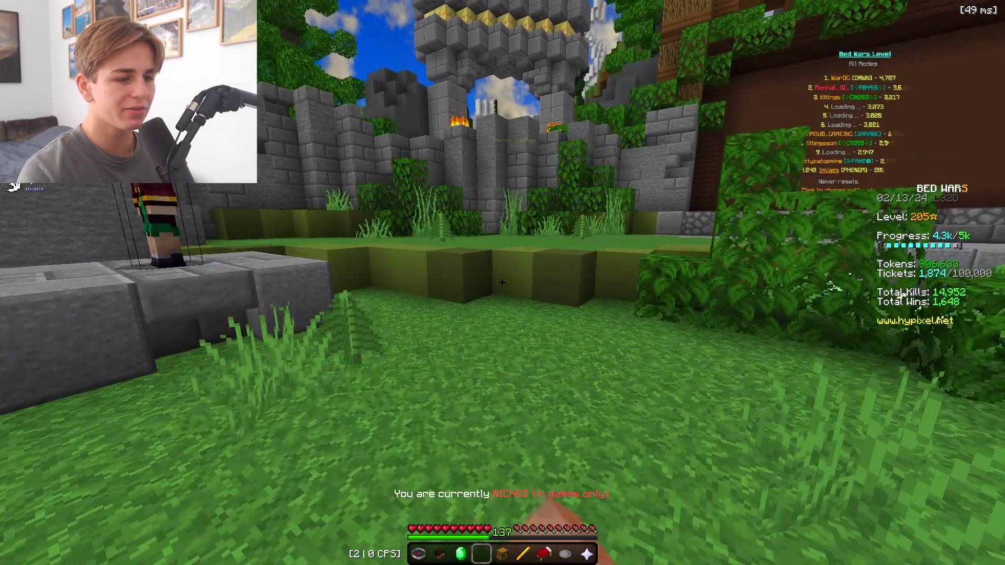
{"action": "left_click", "coordinate": [502, 283]}
{"action": "key", "text": "shift"}
{"action": "key", "text": "Escape"}
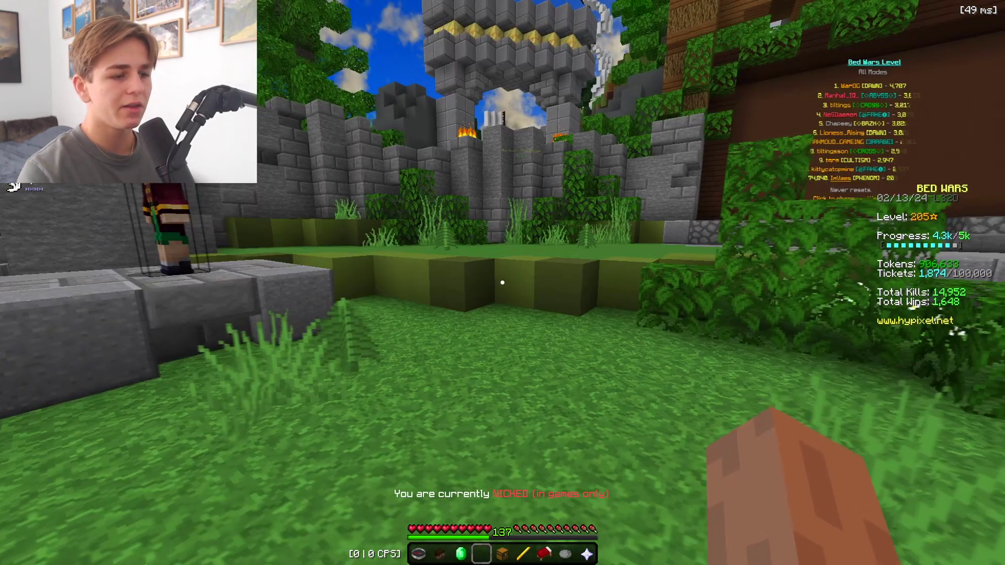
{"action": "key", "text": "F5"}
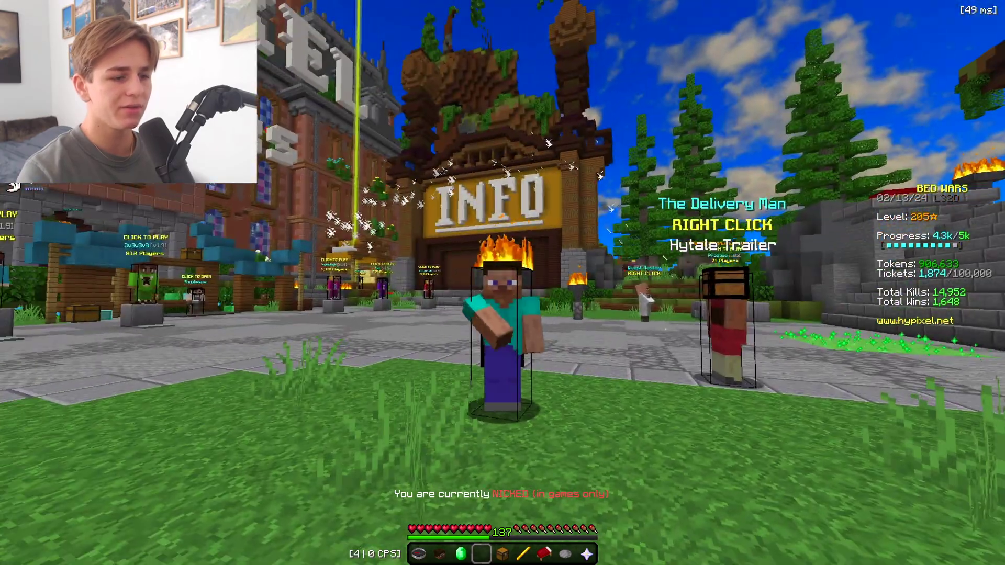
{"action": "key", "text": "F5"}
{"action": "left_click", "coordinate": [502, 283]}
{"action": "left_click", "coordinate": [502, 283]}
{"action": "left_click", "coordinate": [503, 283]}
Step: Recheck the profiles list, cycle the F5 camera views, and reopen the mods menu
{"action": "key", "text": "shift"}
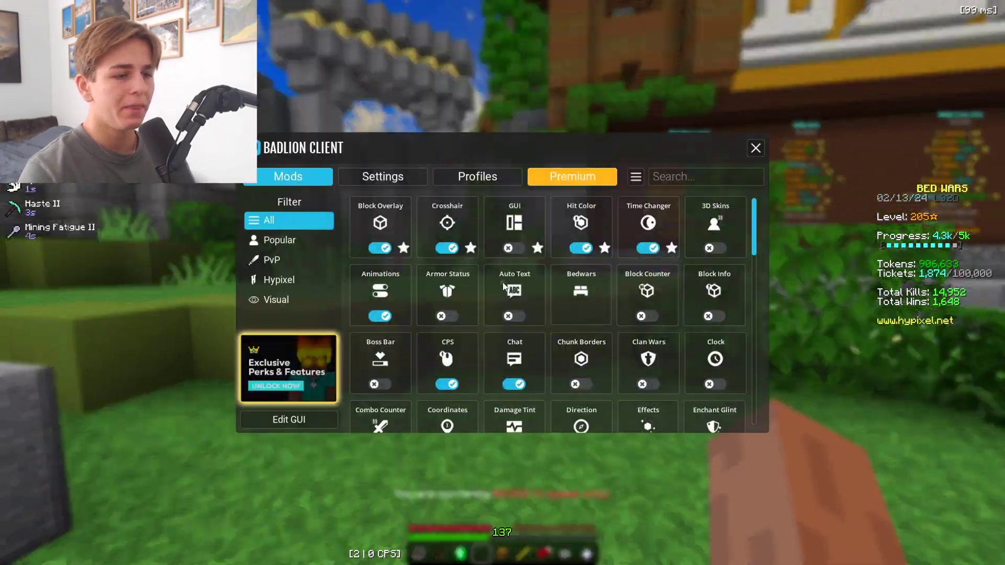
{"action": "left_click", "coordinate": [476, 172]}
{"action": "key", "text": "Escape"}
{"action": "key", "text": "F5"}
{"action": "key", "text": "F5"}
{"action": "key", "text": "F5"}
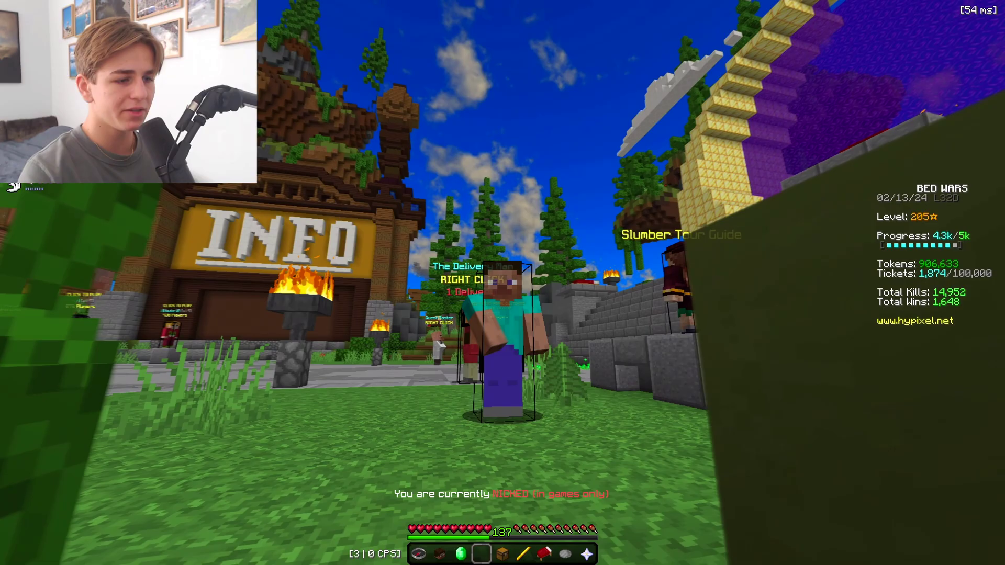
{"action": "key", "text": "shift"}
{"action": "key", "text": "Escape"}
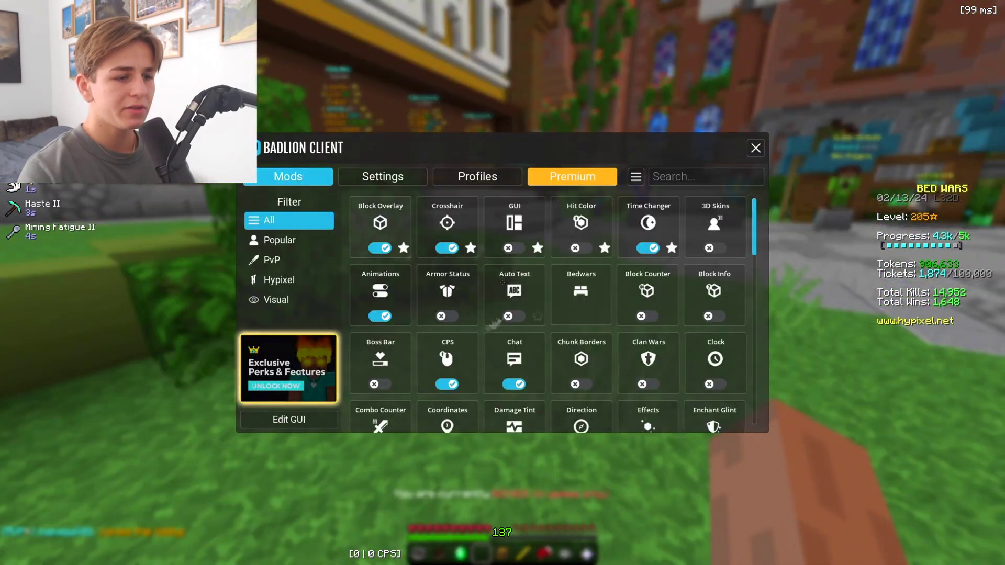
{"action": "key", "text": "Escape"}
{"action": "key", "text": "F5"}
{"action": "key", "text": "F5"}
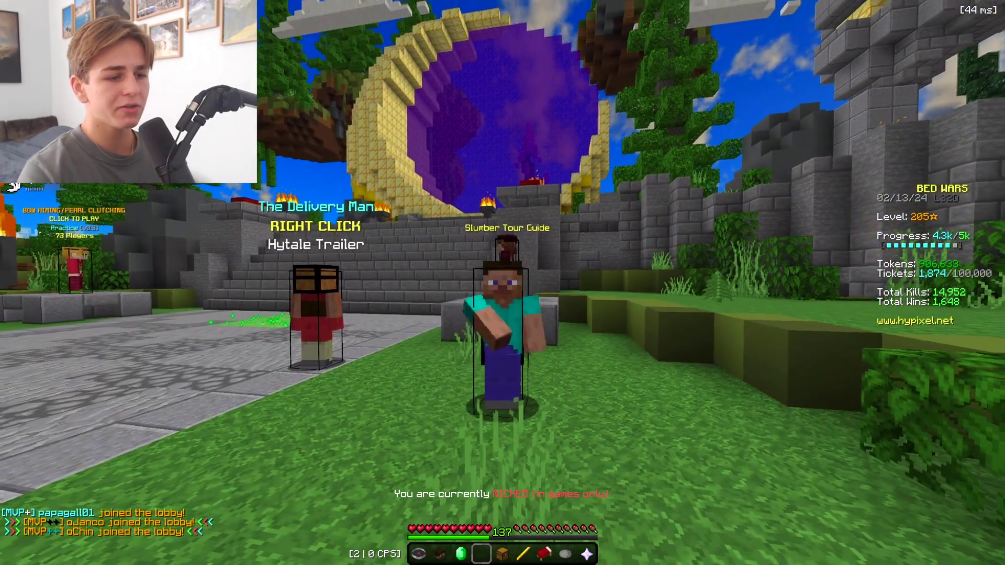
{"action": "key", "text": "F5"}
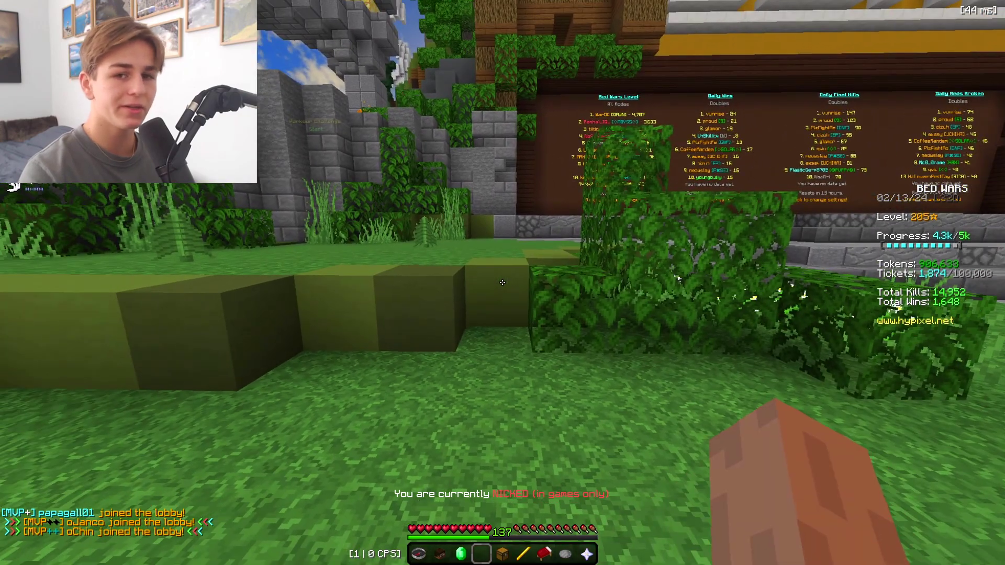
{"action": "key", "text": "shift"}
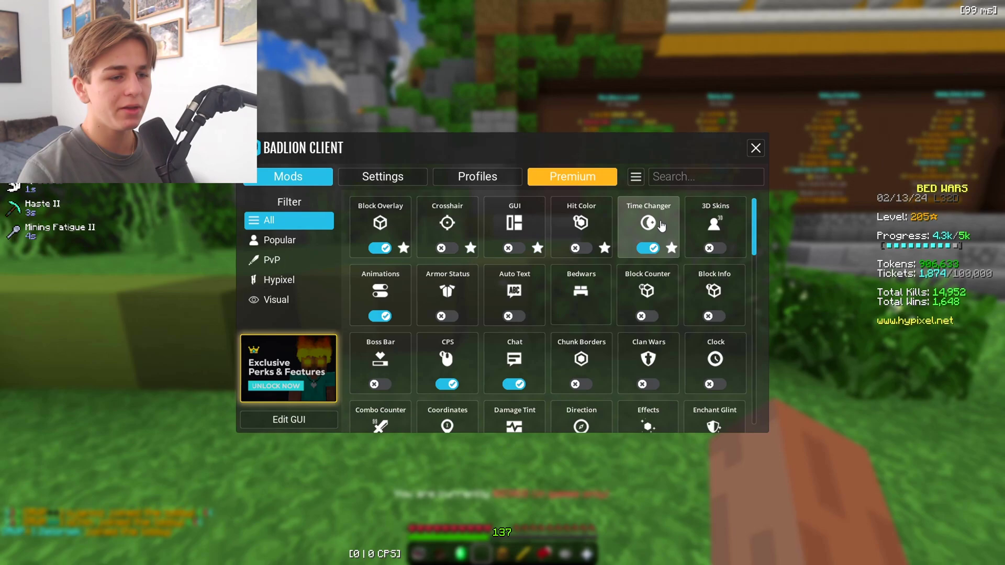
{"action": "left_click", "coordinate": [648, 225]}
{"action": "left_click", "coordinate": [292, 178]}
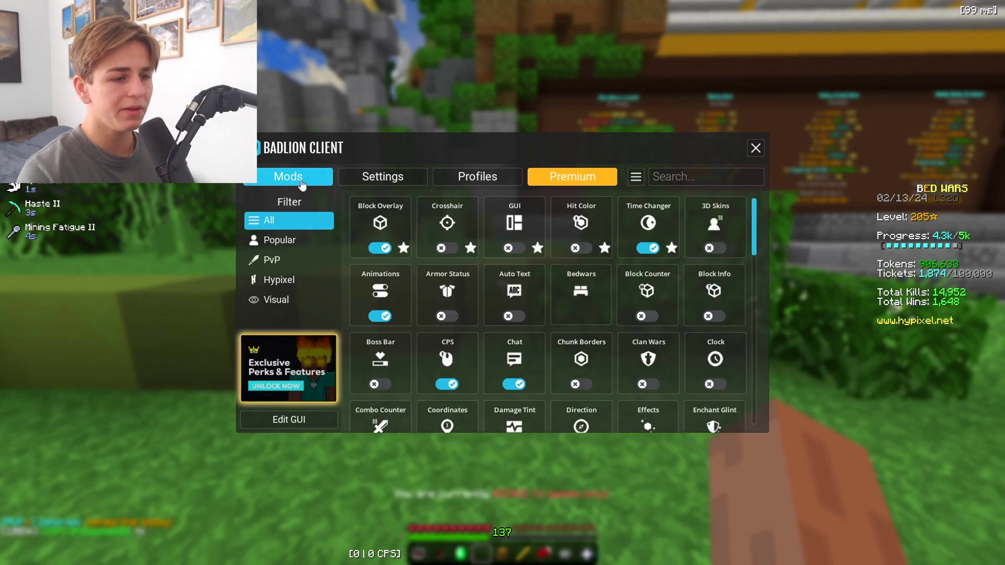
{"action": "left_click", "coordinate": [514, 225]}
{"action": "left_click", "coordinate": [740, 244]}
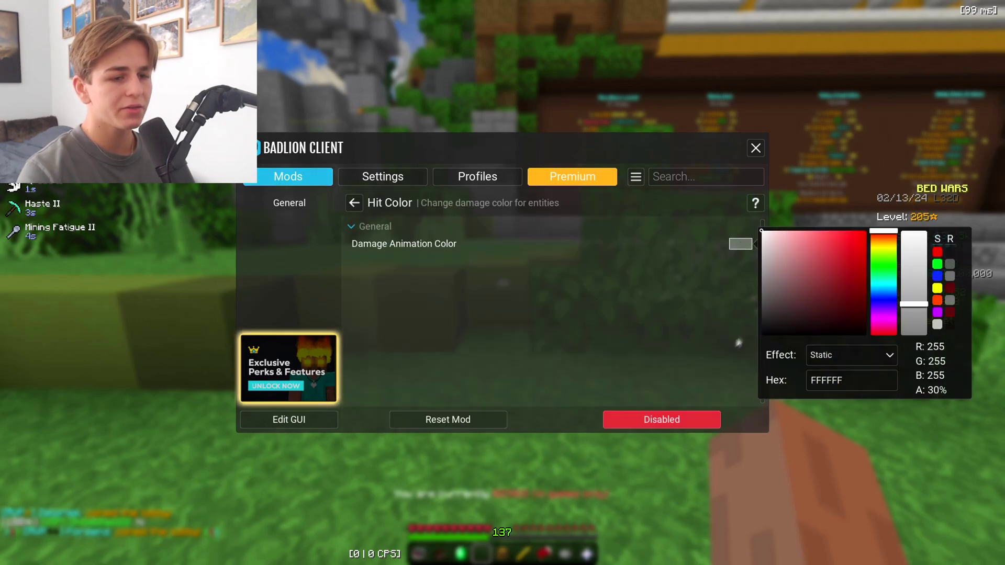
{"action": "left_click", "coordinate": [279, 178]}
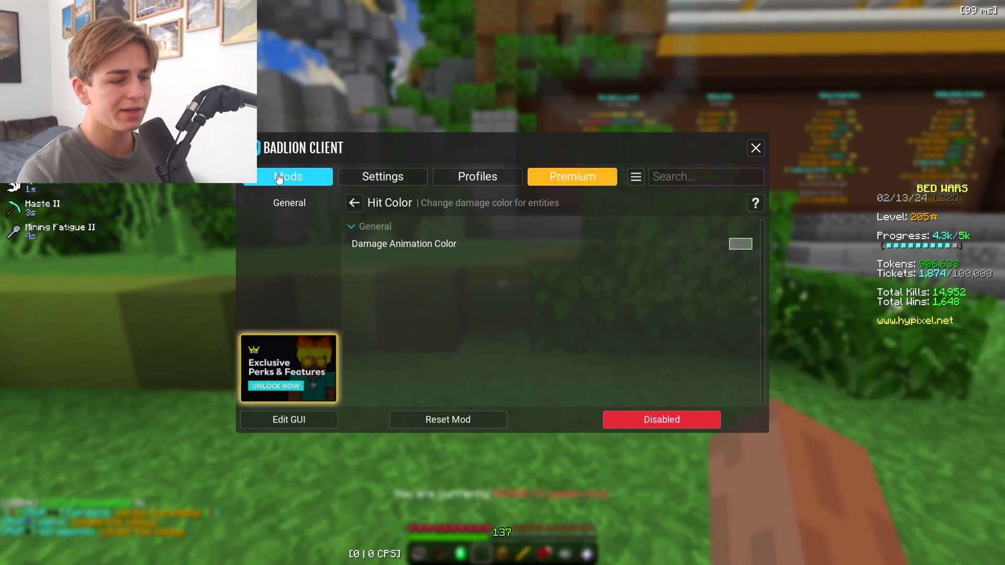
{"action": "left_click", "coordinate": [279, 178]}
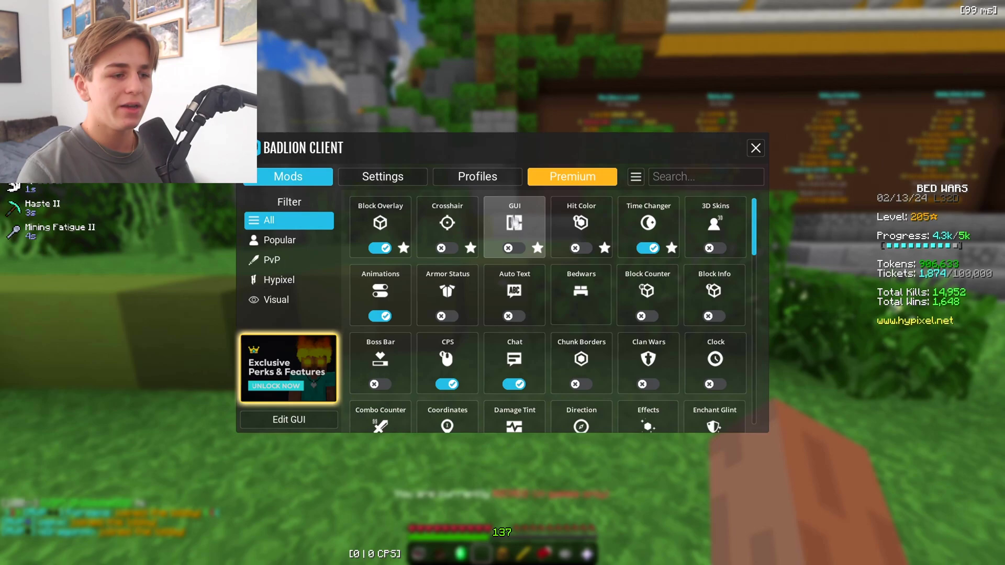
{"action": "left_click", "coordinate": [516, 222]}
{"action": "scroll", "coordinate": [552, 304], "scroll_direction": "down", "scroll_amount": 3}
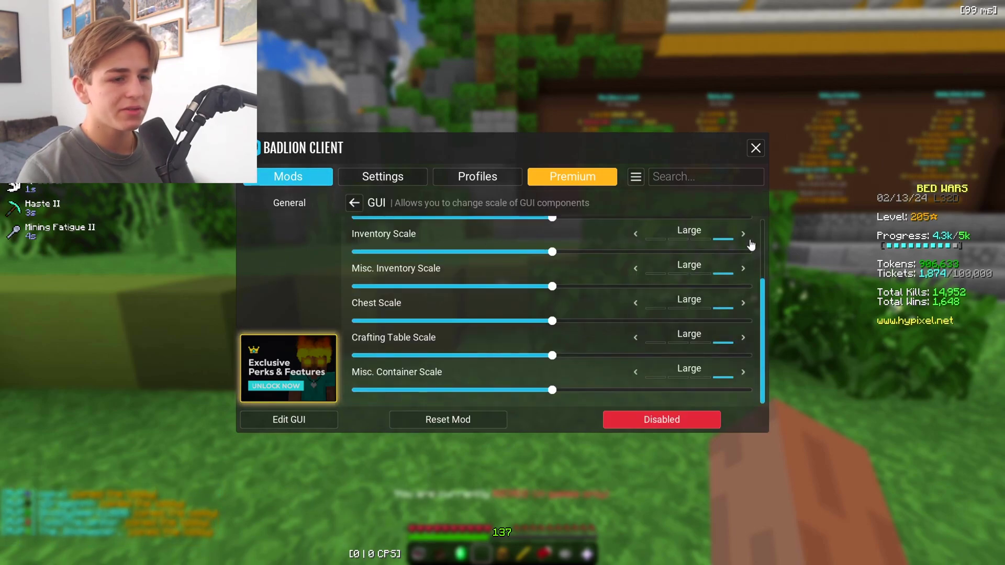
{"action": "left_click", "coordinate": [288, 177]}
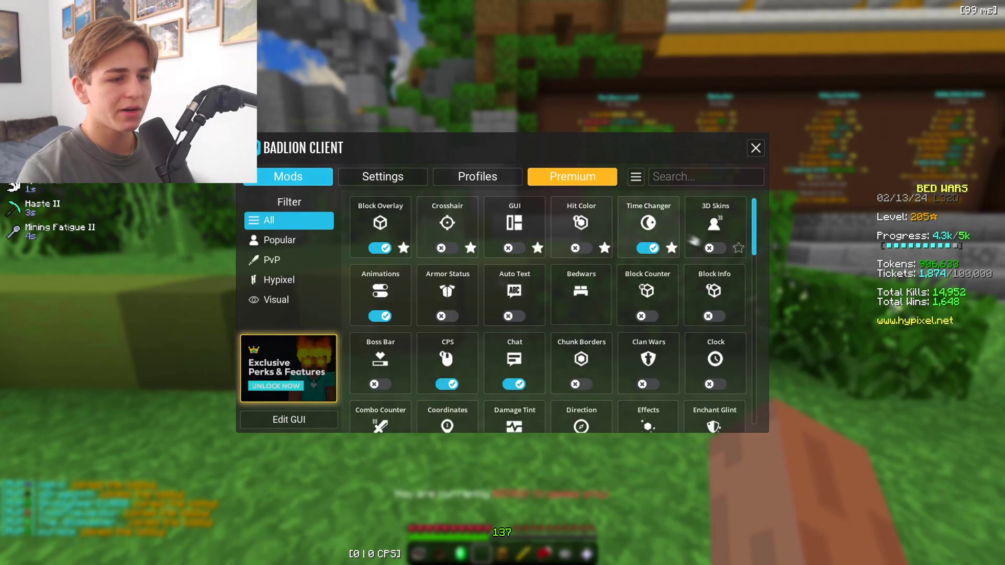
Step: Scroll through the Animations and CPS mod settings pages
{"action": "left_click", "coordinate": [410, 291]}
{"action": "scroll", "coordinate": [461, 269], "scroll_direction": "down", "scroll_amount": 6}
{"action": "scroll", "coordinate": [461, 270], "scroll_direction": "up", "scroll_amount": 6}
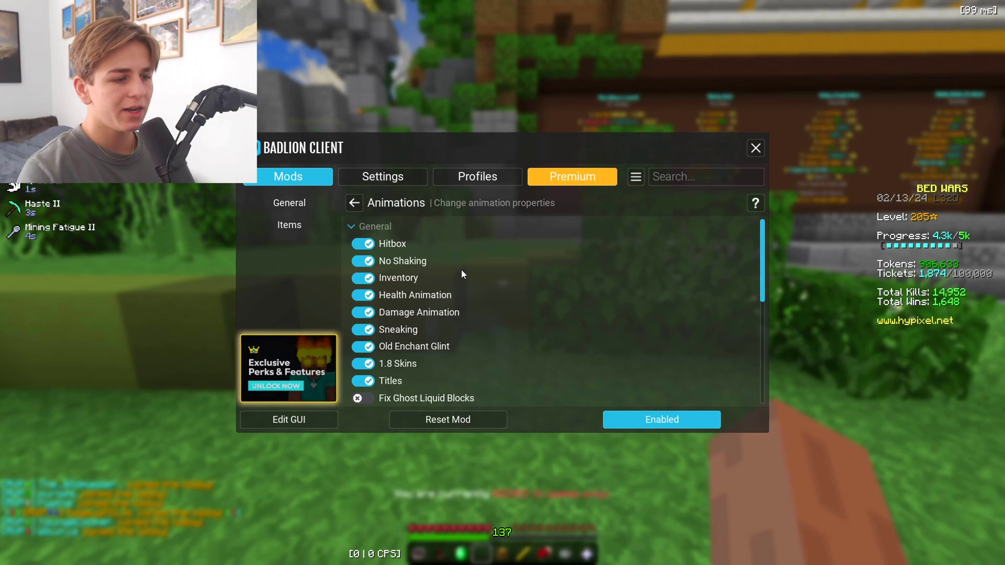
{"action": "scroll", "coordinate": [462, 270], "scroll_direction": "down", "scroll_amount": 6}
{"action": "left_click", "coordinate": [289, 178]}
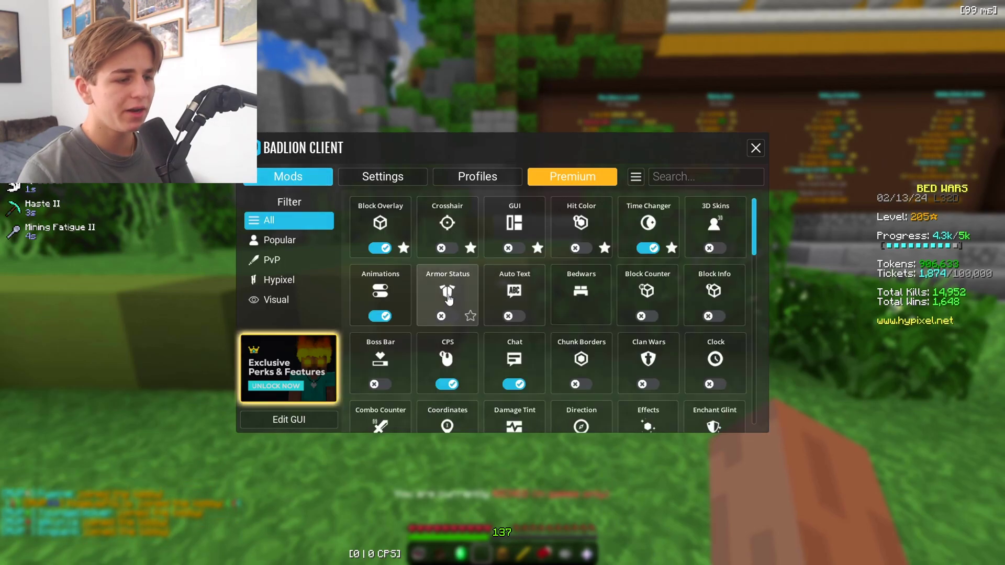
{"action": "scroll", "coordinate": [448, 293], "scroll_direction": "down", "scroll_amount": 2}
{"action": "scroll", "coordinate": [717, 231], "scroll_direction": "down", "scroll_amount": 2}
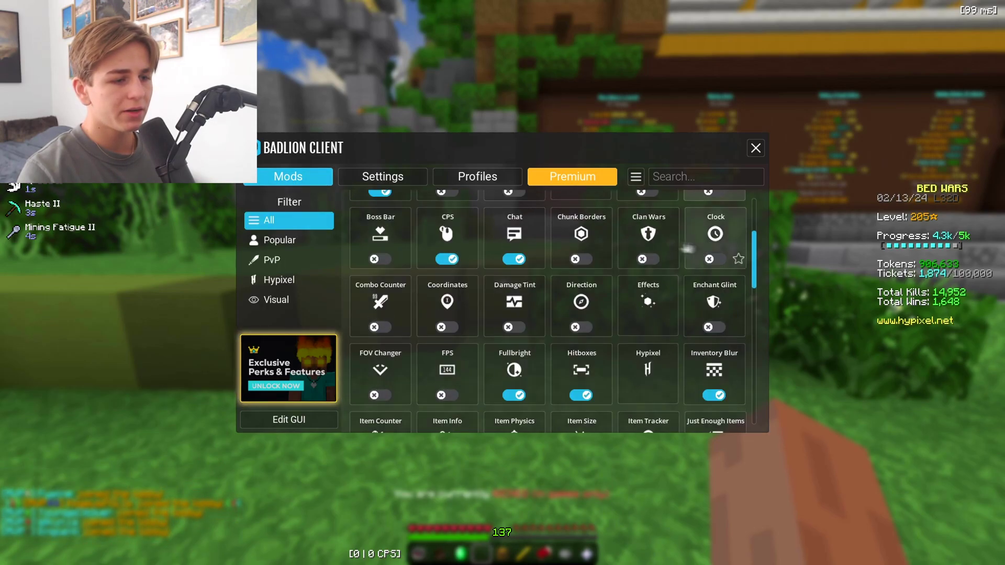
{"action": "left_click", "coordinate": [445, 228]}
{"action": "scroll", "coordinate": [444, 335], "scroll_direction": "down", "scroll_amount": 5}
{"action": "scroll", "coordinate": [442, 335], "scroll_direction": "up", "scroll_amount": 5}
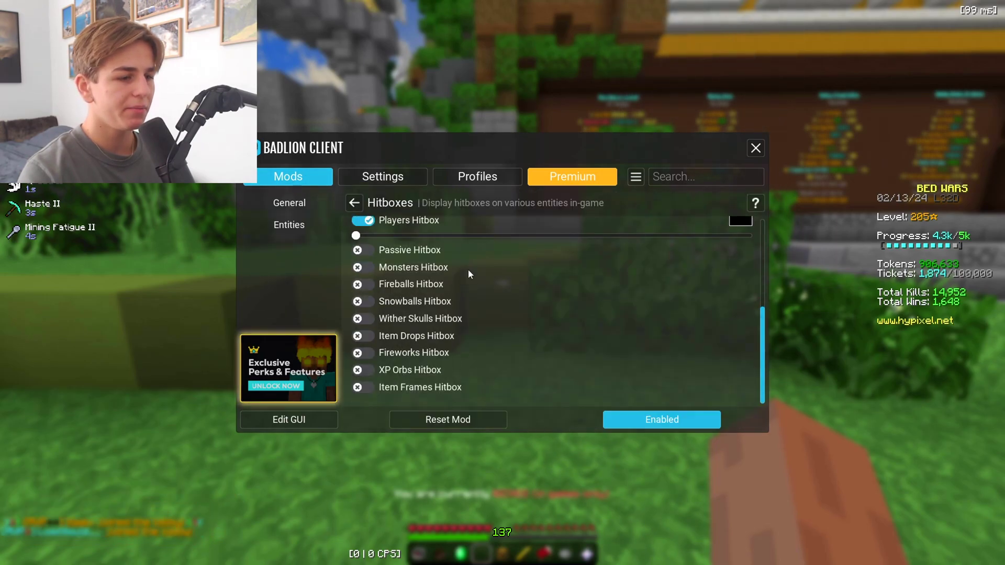
{"action": "scroll", "coordinate": [455, 264], "scroll_direction": "up", "scroll_amount": 5}
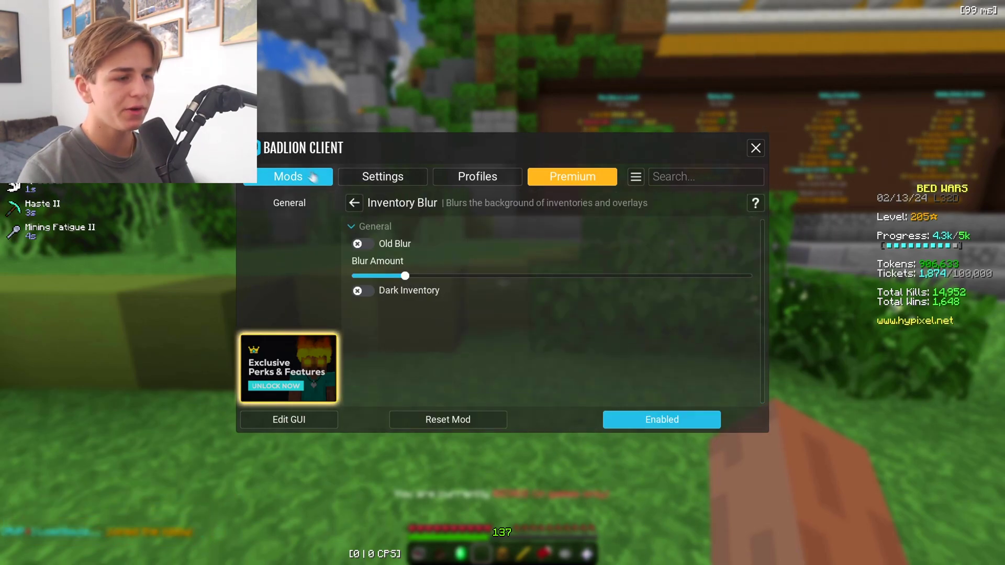
{"action": "left_click", "coordinate": [313, 176]}
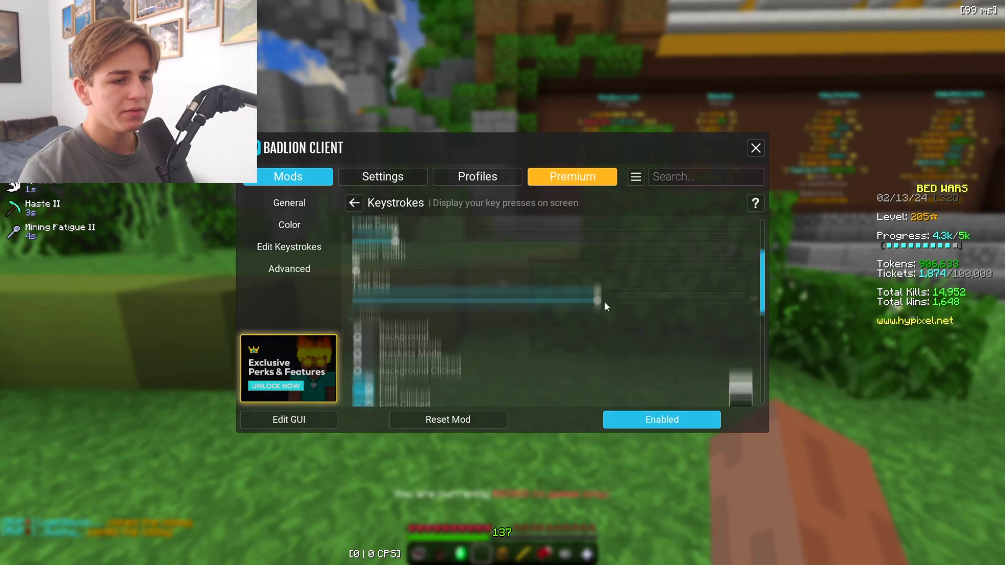
Step: Look through the Hitboxes, Keystrokes and Potion Status mod settings
{"action": "scroll", "coordinate": [599, 302], "scroll_direction": "down", "scroll_amount": 5}
{"action": "scroll", "coordinate": [593, 301], "scroll_direction": "up", "scroll_amount": 10}
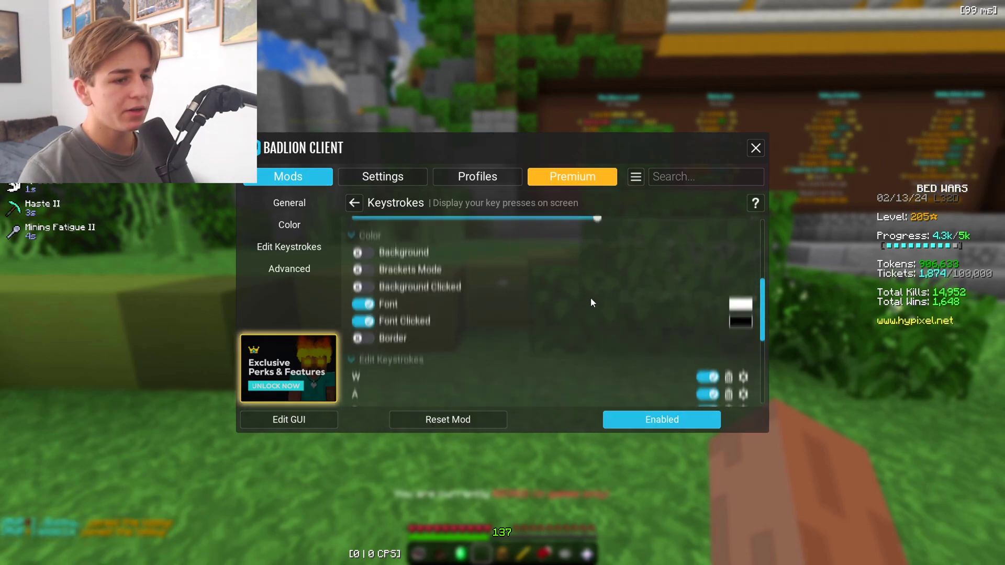
{"action": "left_click", "coordinate": [309, 181]}
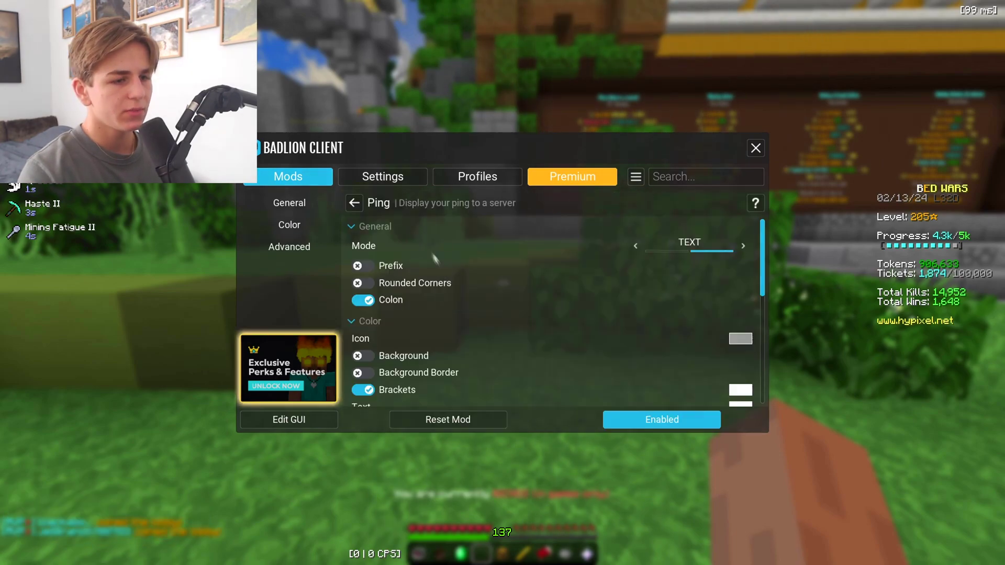
{"action": "scroll", "coordinate": [435, 257], "scroll_direction": "down", "scroll_amount": 10}
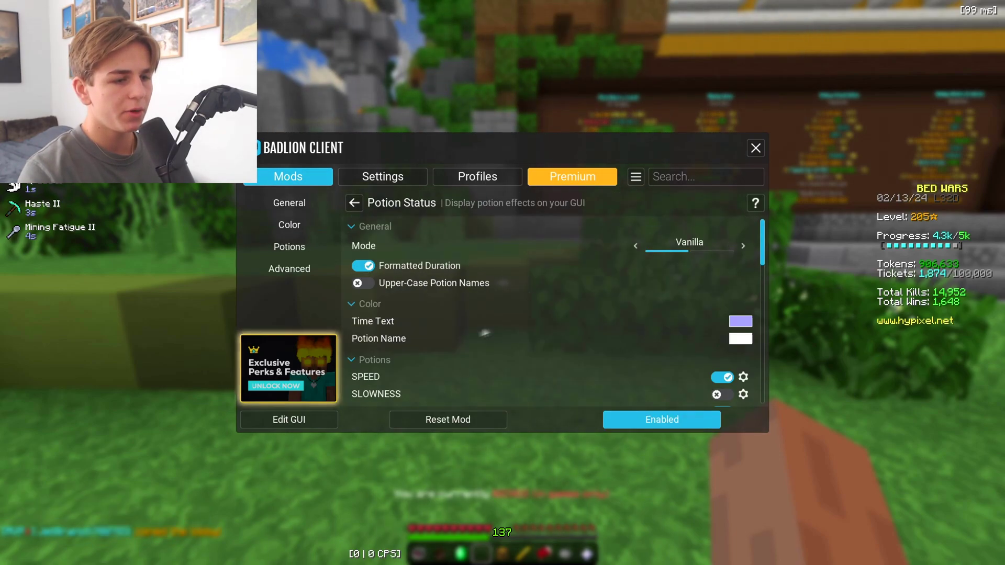
{"action": "scroll", "coordinate": [471, 319], "scroll_direction": "down", "scroll_amount": 15}
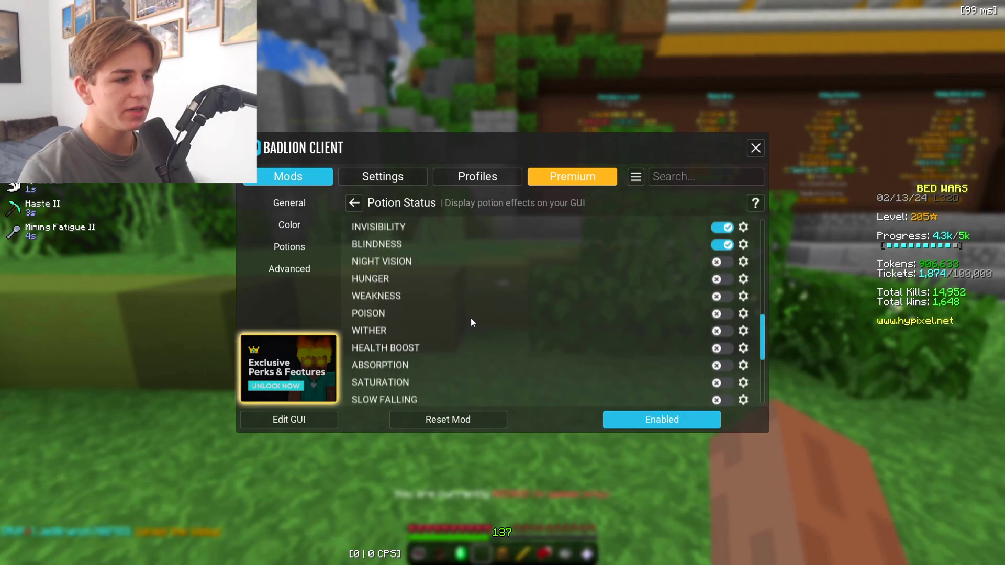
{"action": "mouse_move", "coordinate": [91, 273]}
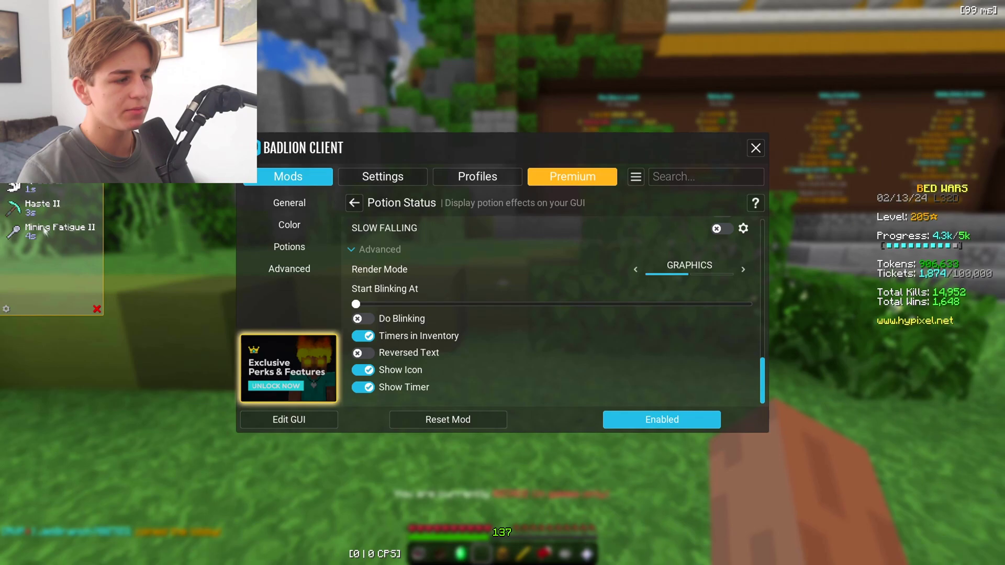
{"action": "scroll", "coordinate": [448, 261], "scroll_direction": "up", "scroll_amount": 15}
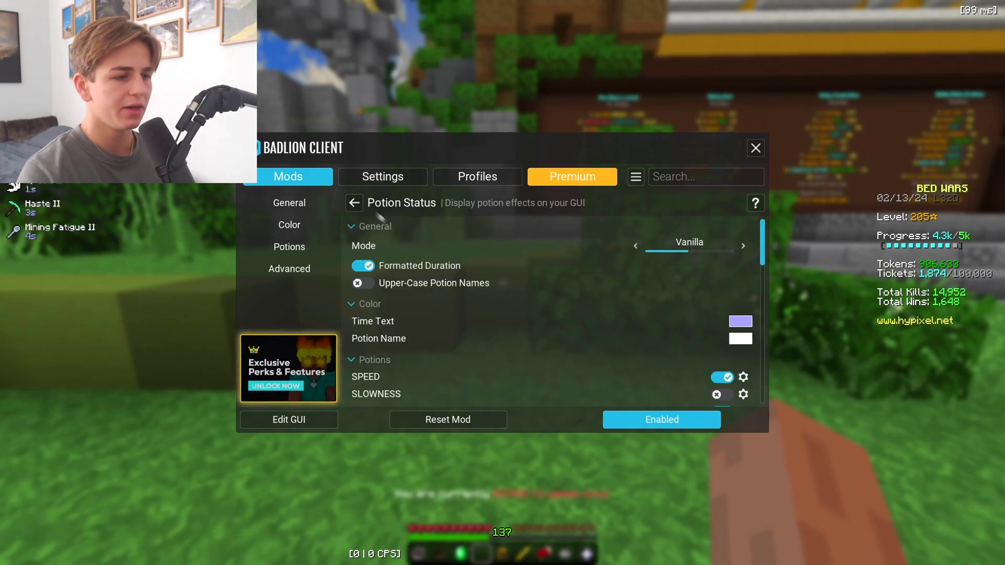
{"action": "left_click", "coordinate": [355, 204]}
Step: Browse the Tab and Zoom mod pages to reach the Scoreboard settings
{"action": "scroll", "coordinate": [648, 272], "scroll_direction": "down", "scroll_amount": 2}
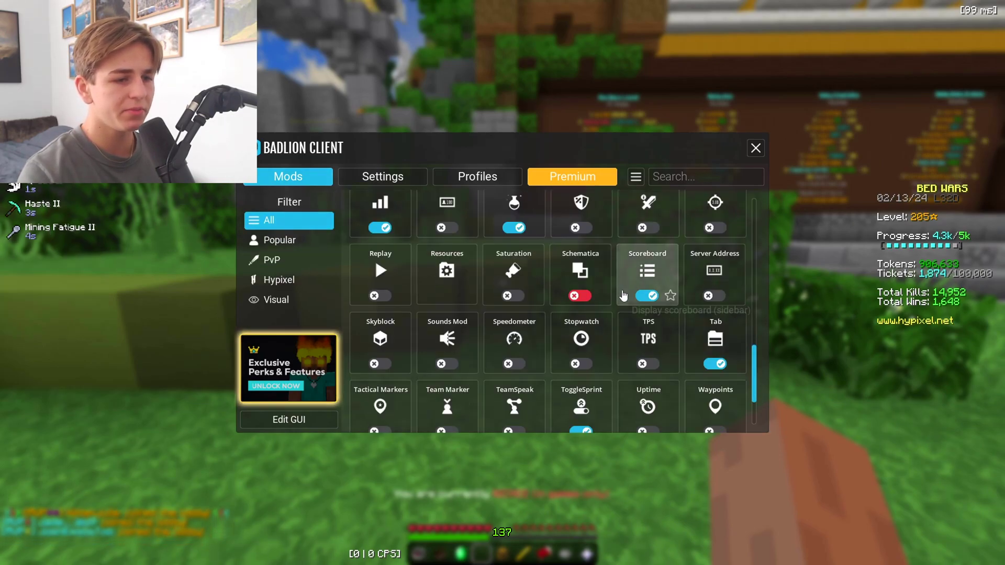
{"action": "mouse_move", "coordinate": [84, 221]}
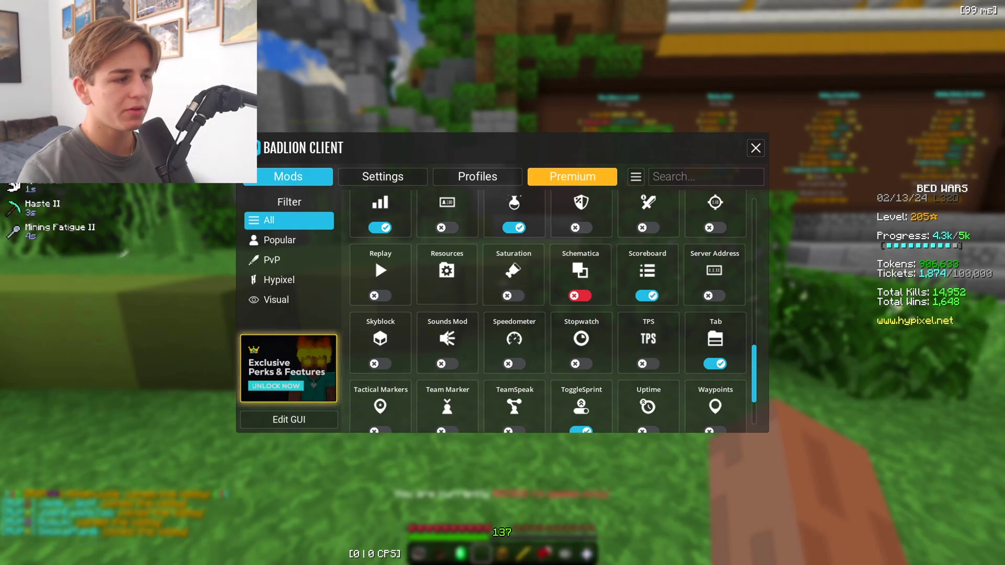
{"action": "scroll", "coordinate": [667, 320], "scroll_direction": "down", "scroll_amount": 2}
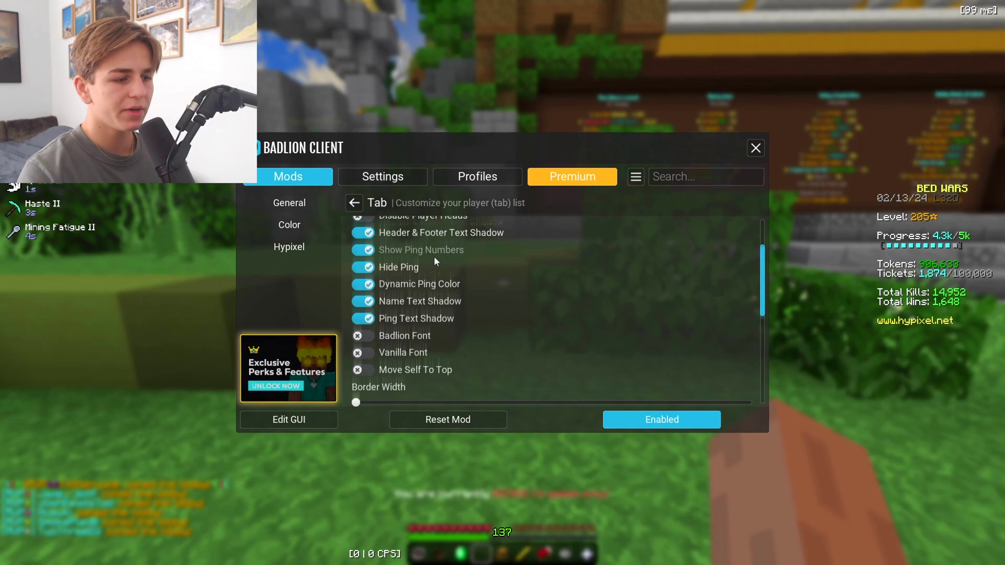
{"action": "scroll", "coordinate": [433, 260], "scroll_direction": "down", "scroll_amount": 3}
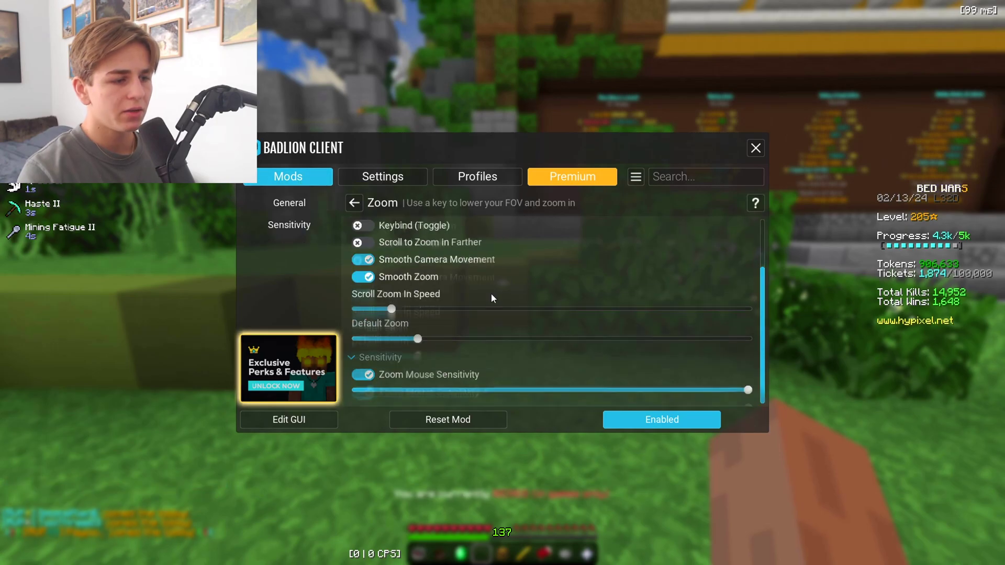
{"action": "scroll", "coordinate": [491, 294], "scroll_direction": "up", "scroll_amount": 2}
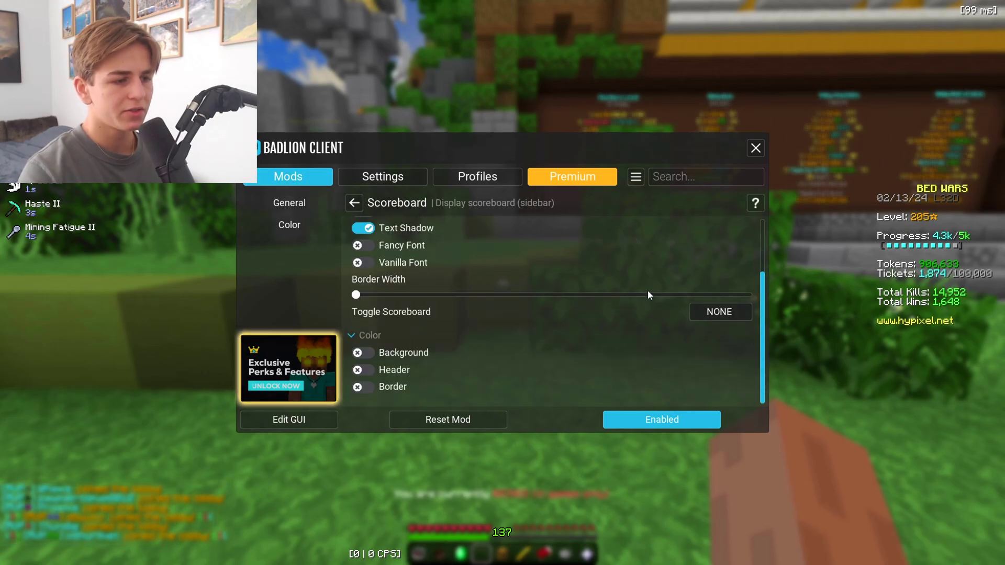
{"action": "scroll", "coordinate": [648, 290], "scroll_direction": "up", "scroll_amount": 3}
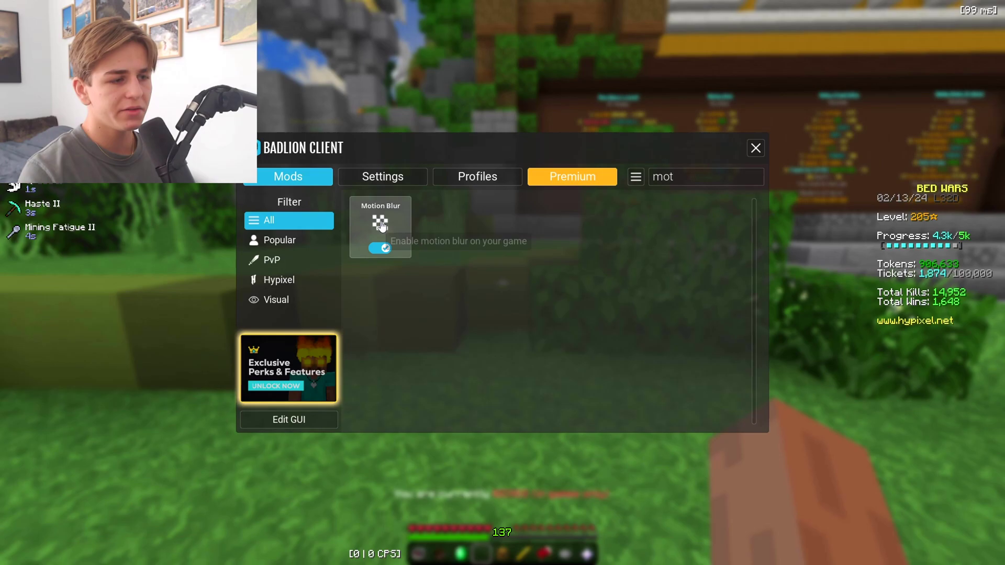
Step: Tune Motion Blur's amount, trying 70 percent in game, then settling on 79 percent
{"action": "left_click", "coordinate": [381, 225]}
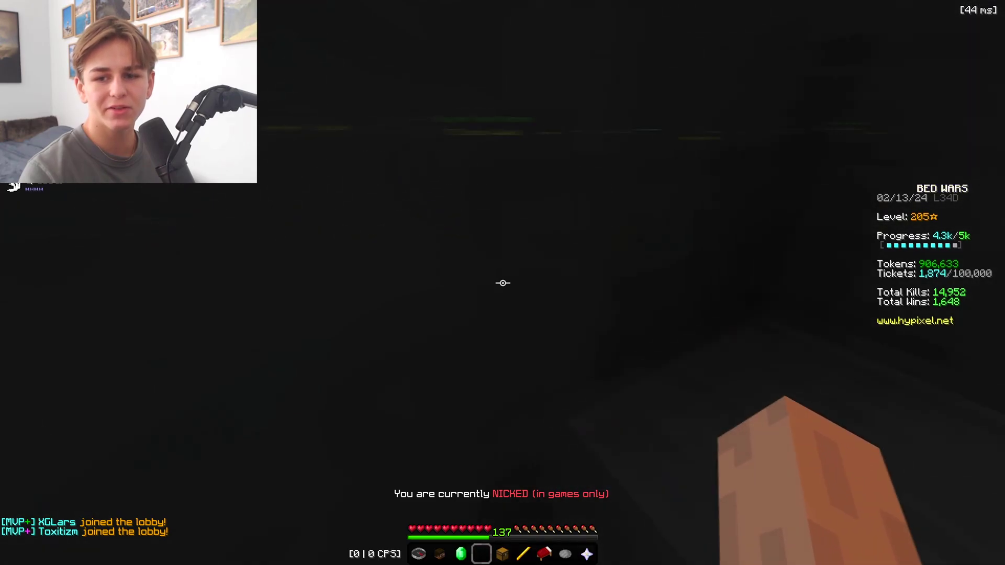
{"action": "key", "text": "Shift_R"}
{"action": "left_click_drag", "start_coordinate": [664, 288], "coordinate": [633, 293]}
{"action": "key", "text": "Escape"}
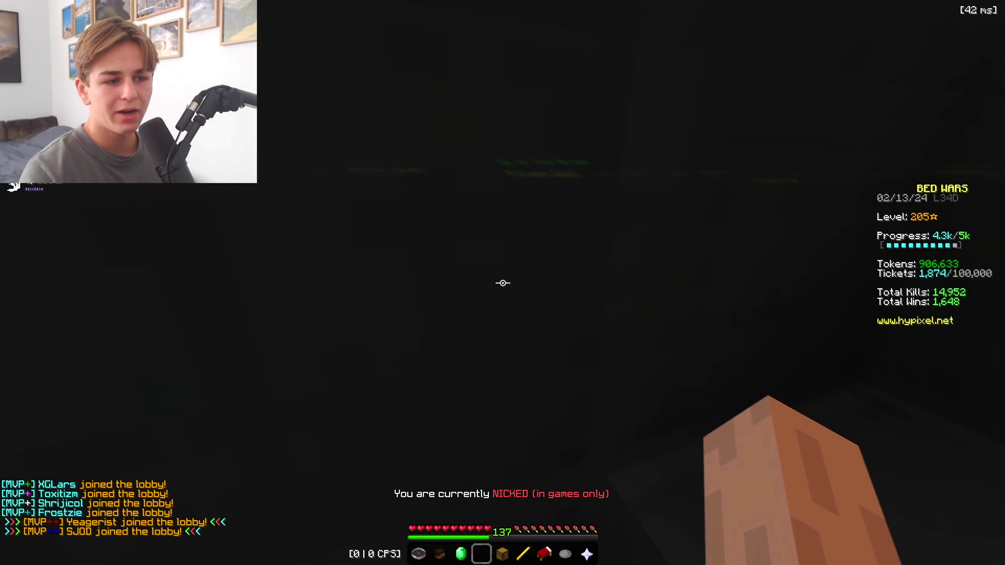
{"action": "key", "text": "Shift_R"}
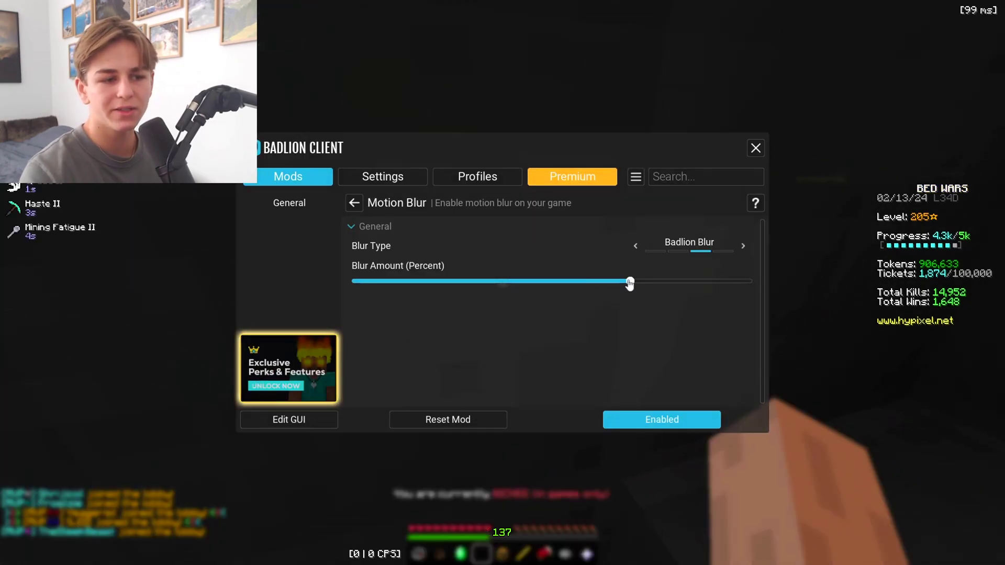
{"action": "left_click_drag", "start_coordinate": [630, 284], "coordinate": [667, 285]}
{"action": "key", "text": "Escape"}
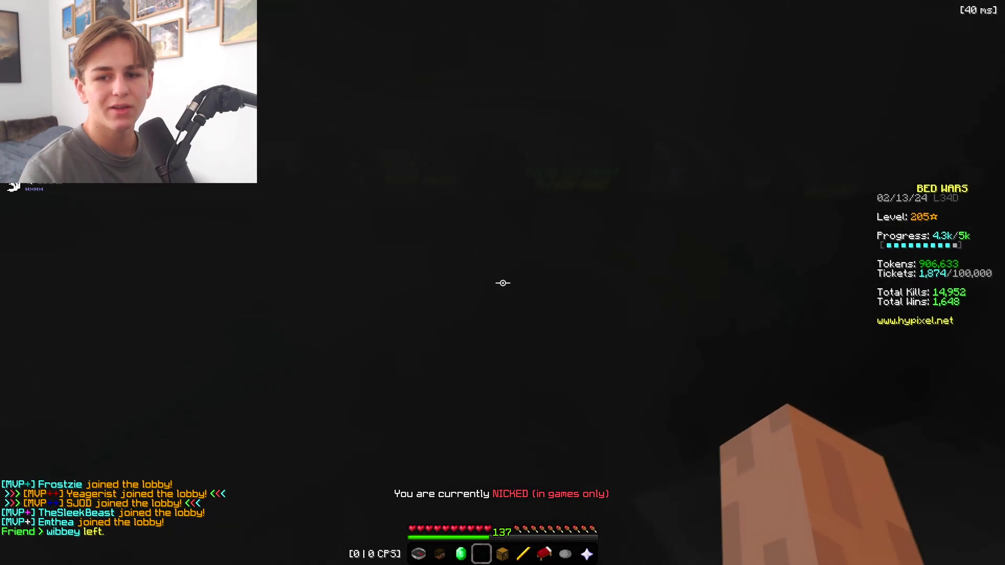
{"action": "key", "text": "Shift_R"}
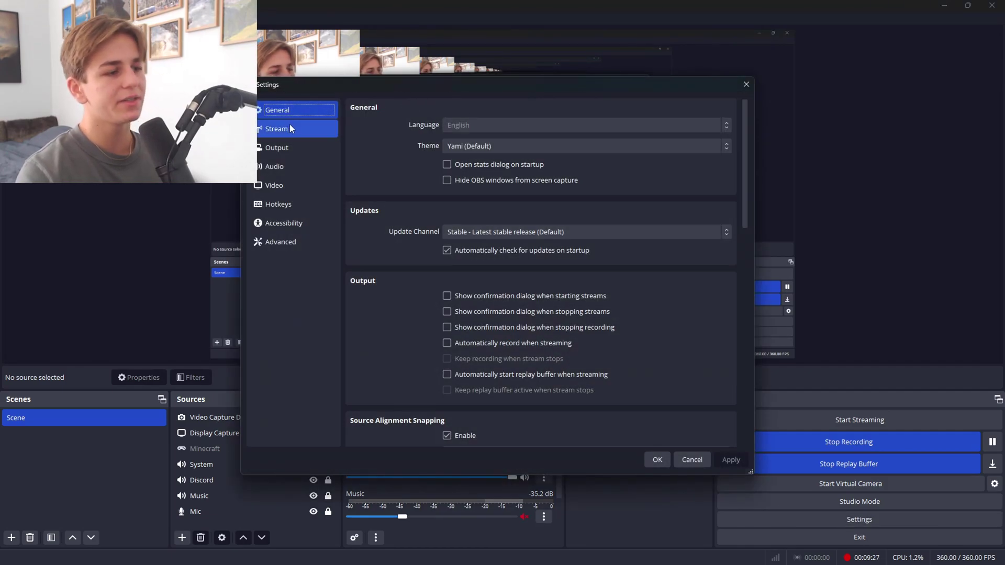
Step: Review the Output page's Recording encoder settings, leaving CQ Level at 16
{"action": "left_click", "coordinate": [276, 149]}
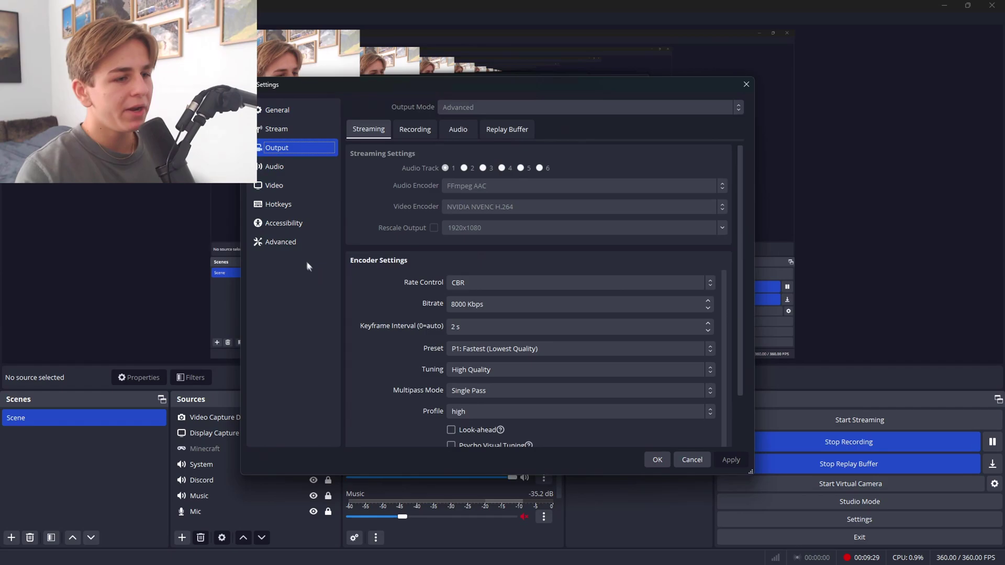
{"action": "left_click", "coordinate": [406, 125]}
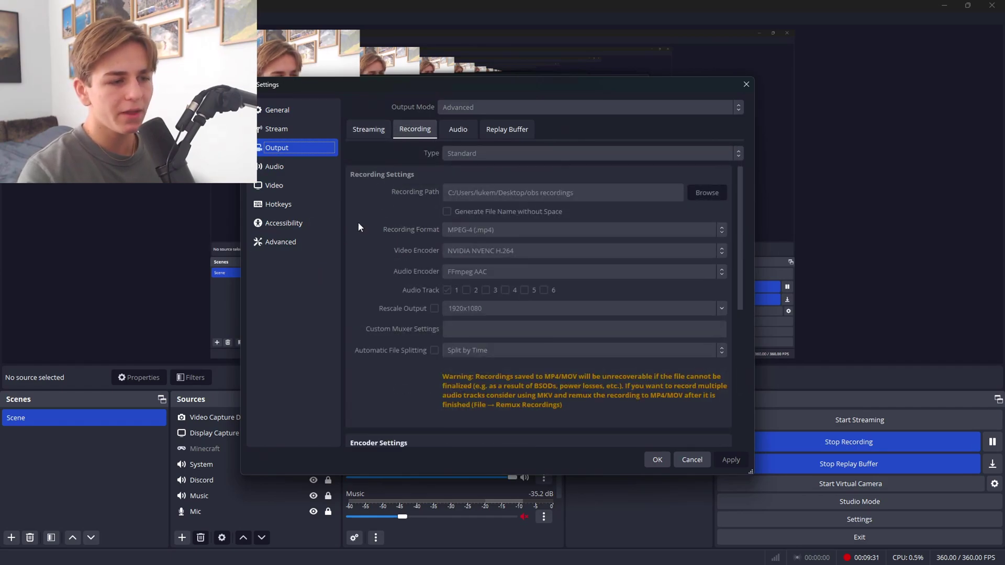
{"action": "scroll", "coordinate": [370, 303], "scroll_direction": "down", "scroll_amount": 3}
{"action": "scroll", "coordinate": [370, 303], "scroll_direction": "down", "scroll_amount": 3}
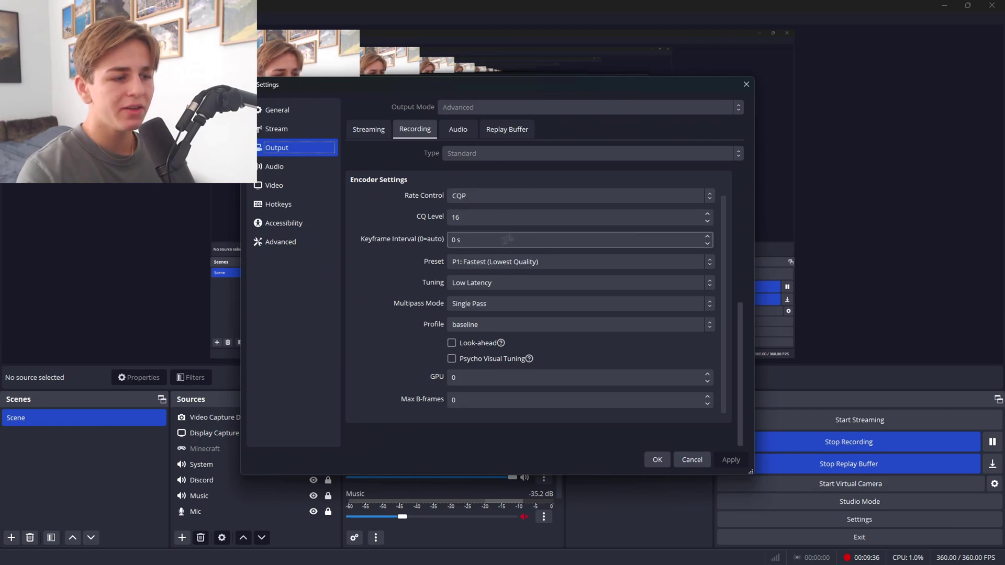
{"action": "left_click_drag", "start_coordinate": [490, 220], "coordinate": [445, 217]}
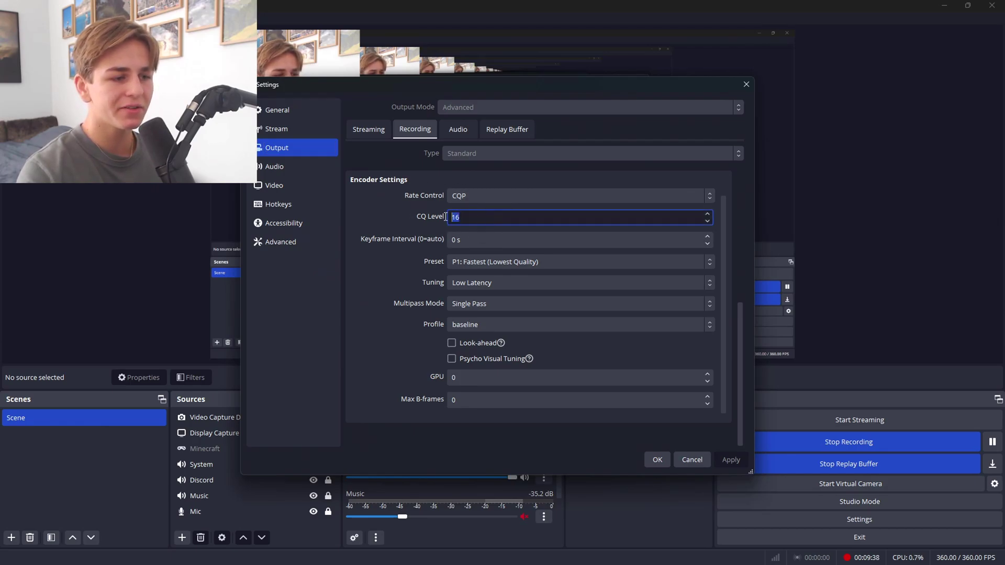
{"action": "left_click", "coordinate": [406, 218]}
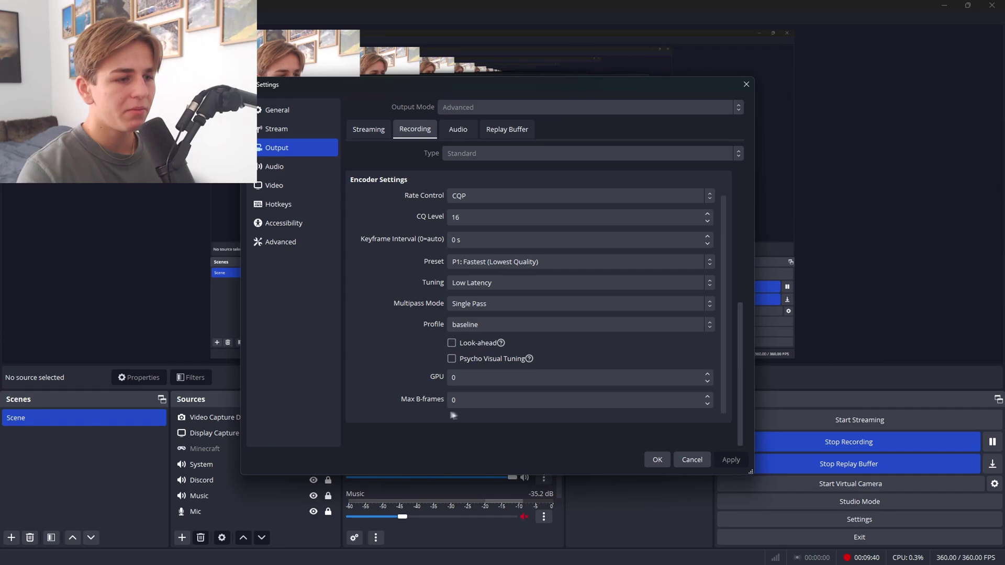
Step: Check the Streaming encoder settings, then move to the Video page
{"action": "left_click", "coordinate": [366, 131]}
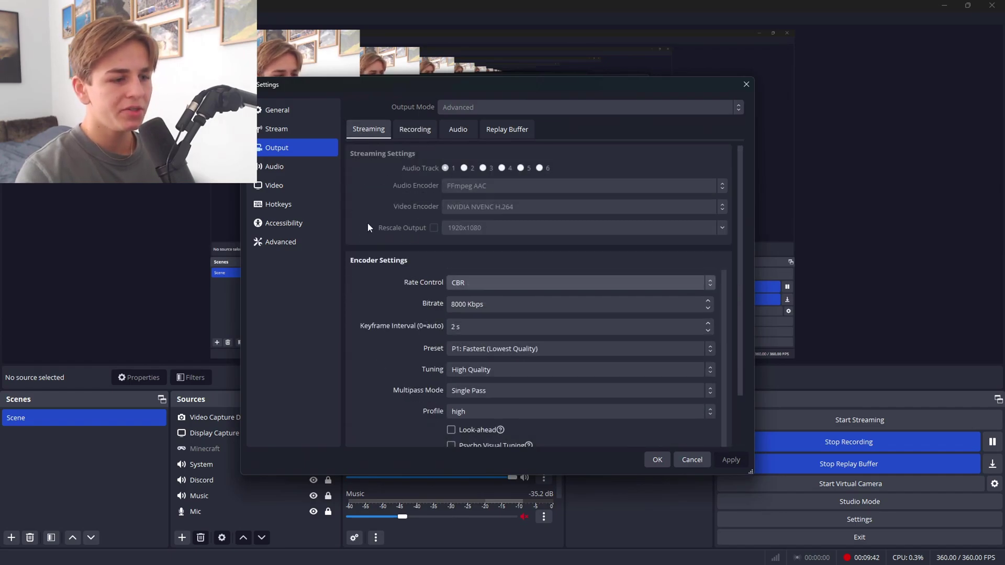
{"action": "scroll", "coordinate": [348, 298], "scroll_direction": "down", "scroll_amount": 2}
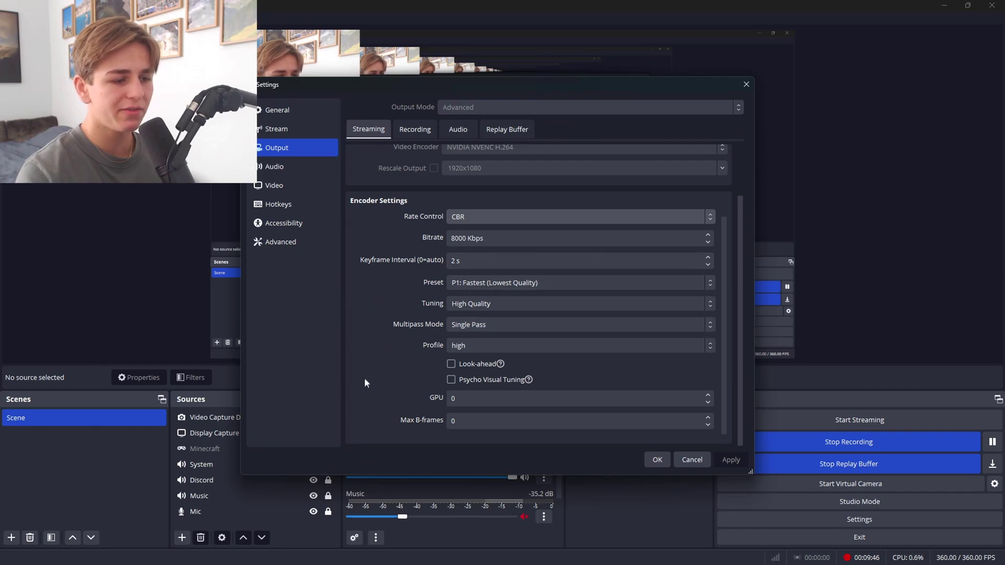
{"action": "scroll", "coordinate": [359, 366], "scroll_direction": "up", "scroll_amount": 2}
{"action": "left_click", "coordinate": [299, 185]}
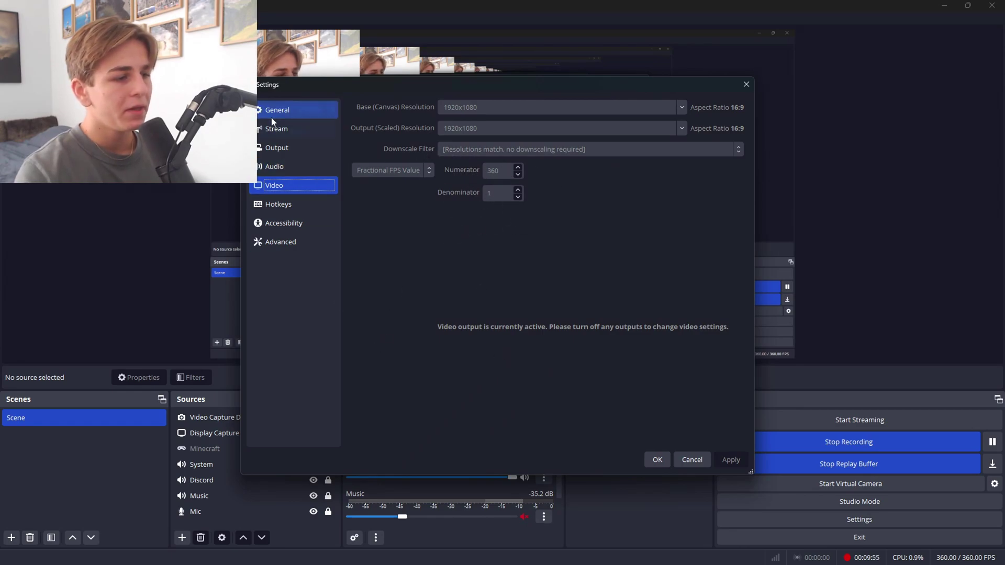
Step: Browse Advanced and Accessibility, bind Save Replay to backslash, then view Replay Buffer output settings
{"action": "left_click", "coordinate": [297, 241]}
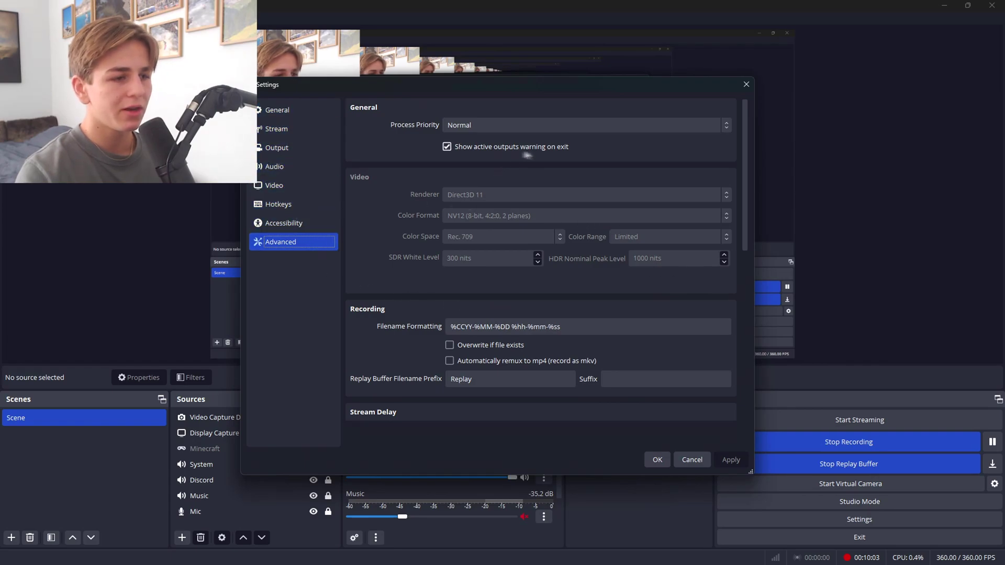
{"action": "left_click", "coordinate": [291, 223]}
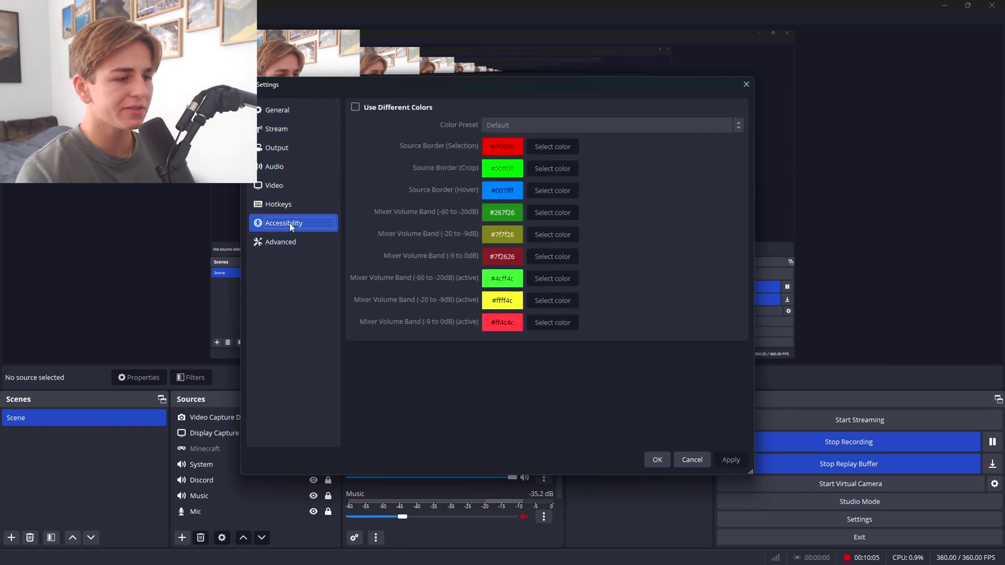
{"action": "left_click", "coordinate": [290, 204]}
{"action": "scroll", "coordinate": [555, 238], "scroll_direction": "down", "scroll_amount": 3}
{"action": "scroll", "coordinate": [518, 237], "scroll_direction": "down", "scroll_amount": 5}
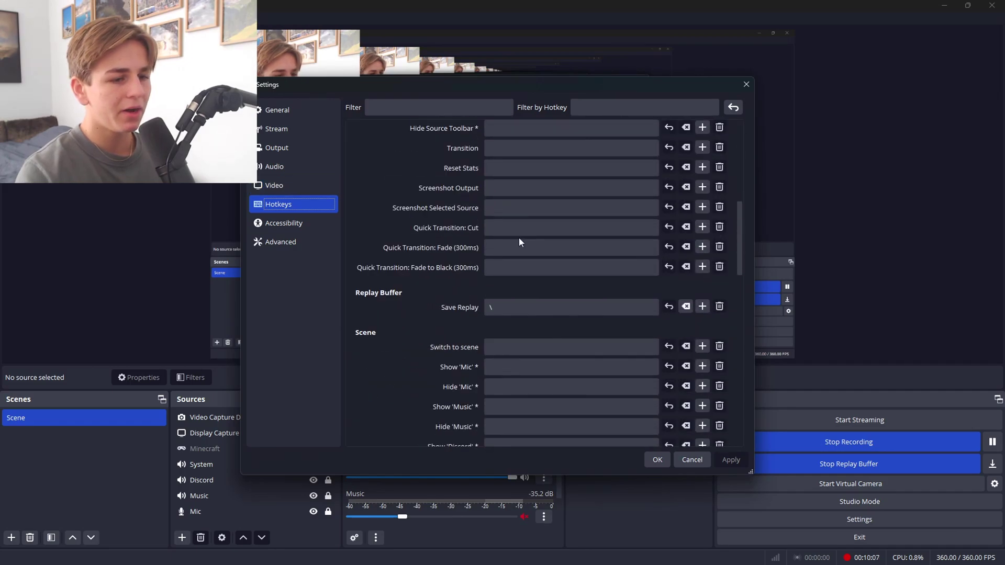
{"action": "left_click", "coordinate": [507, 182]}
{"action": "key", "text": "backslash"}
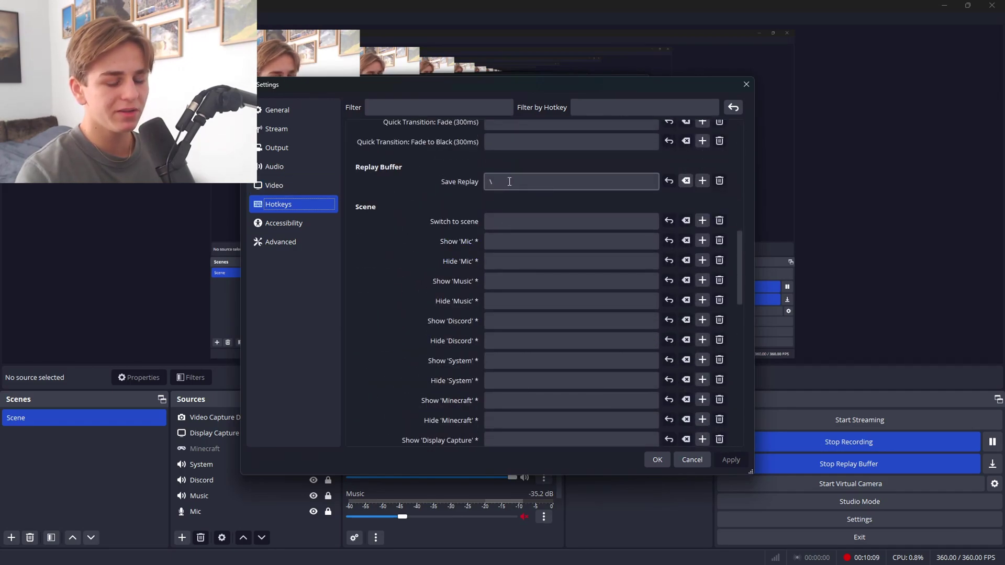
{"action": "left_click", "coordinate": [304, 150]}
{"action": "left_click", "coordinate": [499, 131]}
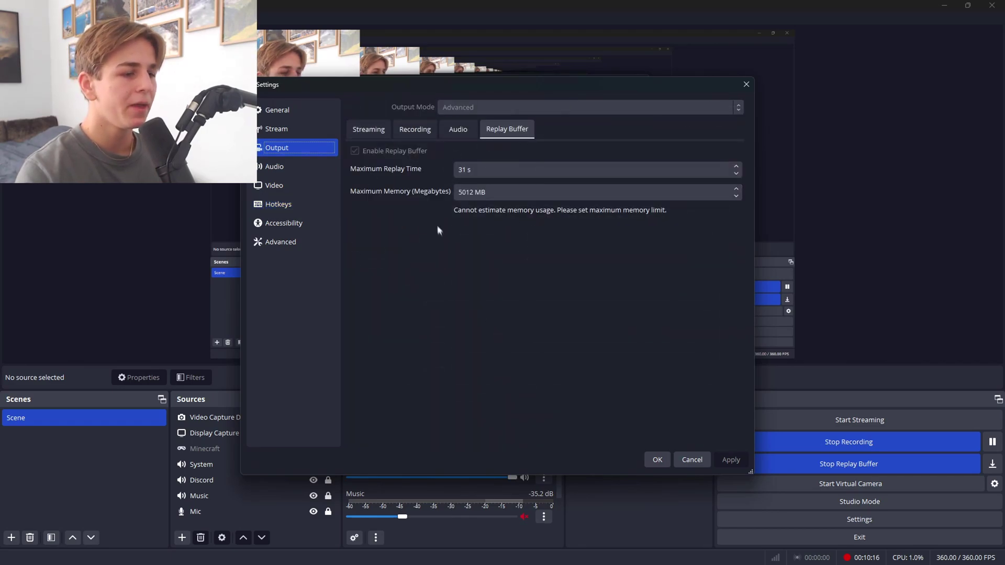
Step: Select the 5012 MB Maximum Memory value in the Replay Buffer tab
{"action": "mouse_move", "coordinate": [487, 192]}
{"action": "left_mouse_down"}
{"action": "mouse_move", "coordinate": [459, 192]}
{"action": "mouse_move", "coordinate": [474, 192]}
{"action": "left_mouse_up"}
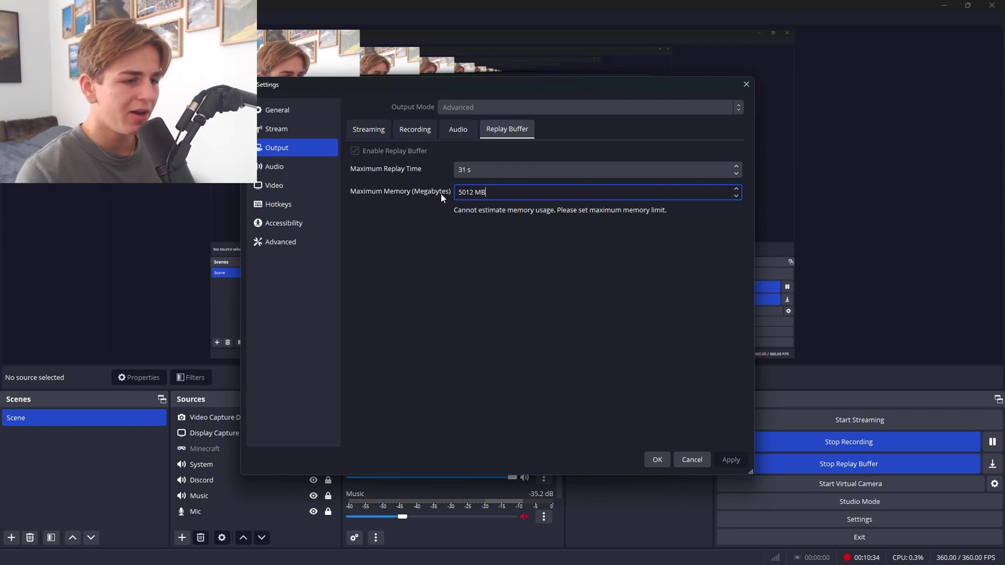
{"action": "key", "text": "shift+Home"}
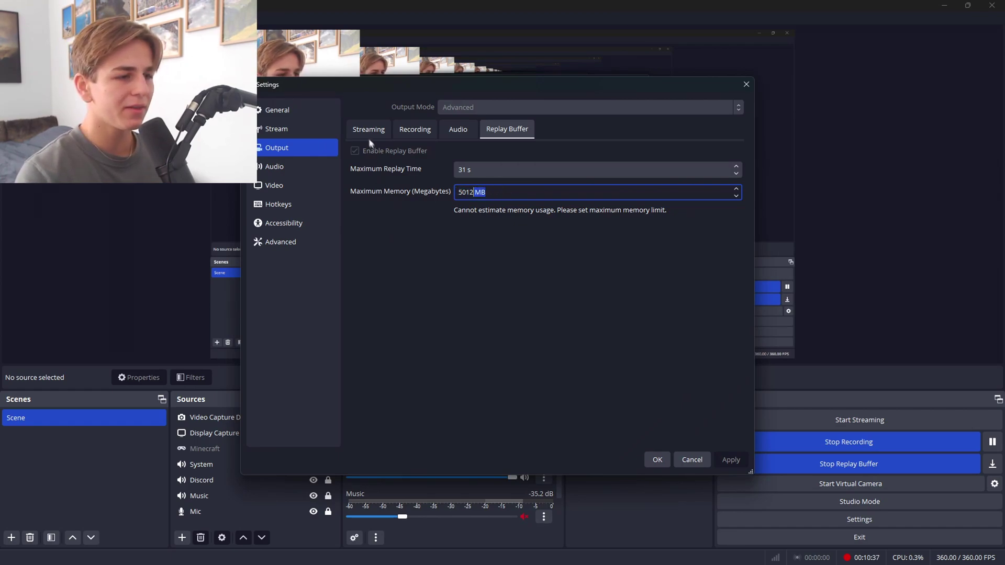
Step: Glance at the Recording, Audio, Video and General settings, then close the Settings window
{"action": "left_click", "coordinate": [416, 131]}
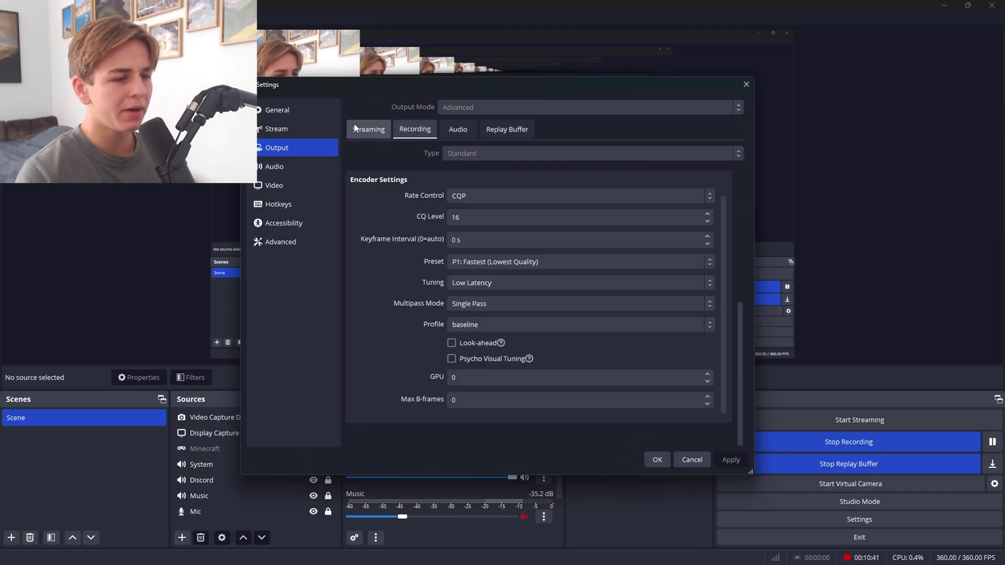
{"action": "scroll", "coordinate": [373, 238], "scroll_direction": "up", "scroll_amount": 5}
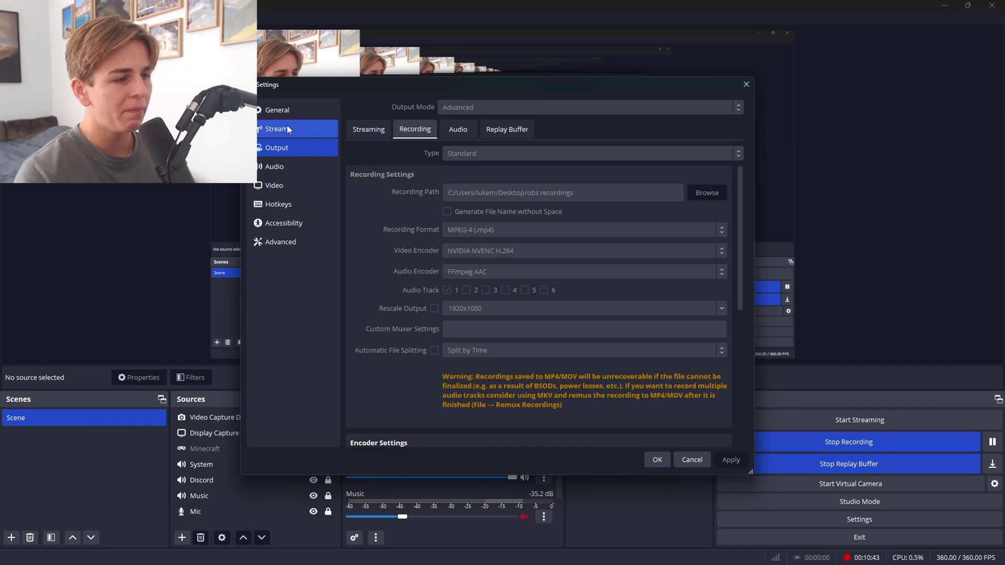
{"action": "left_click", "coordinate": [275, 167]}
{"action": "left_click", "coordinate": [273, 186]}
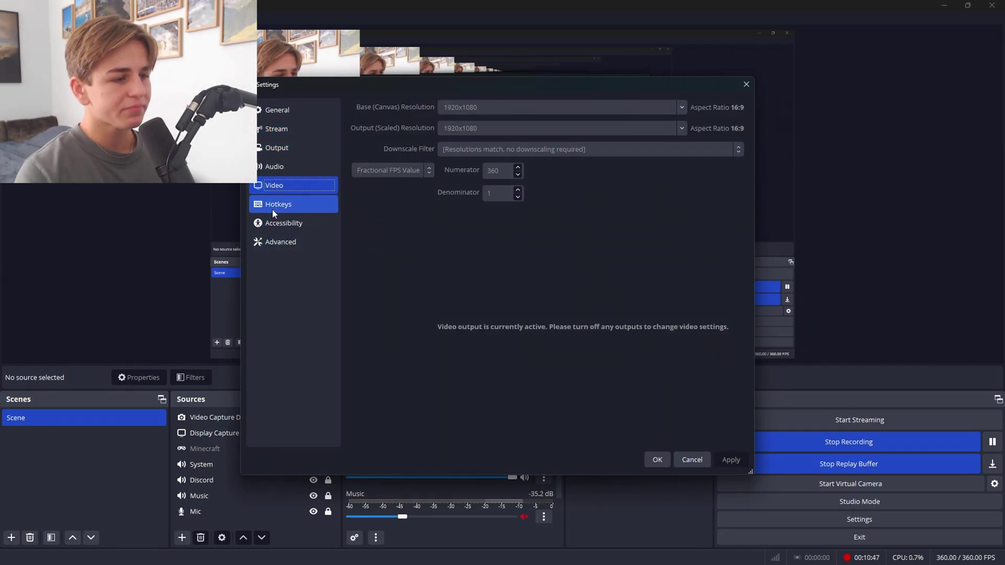
{"action": "left_click", "coordinate": [294, 115]}
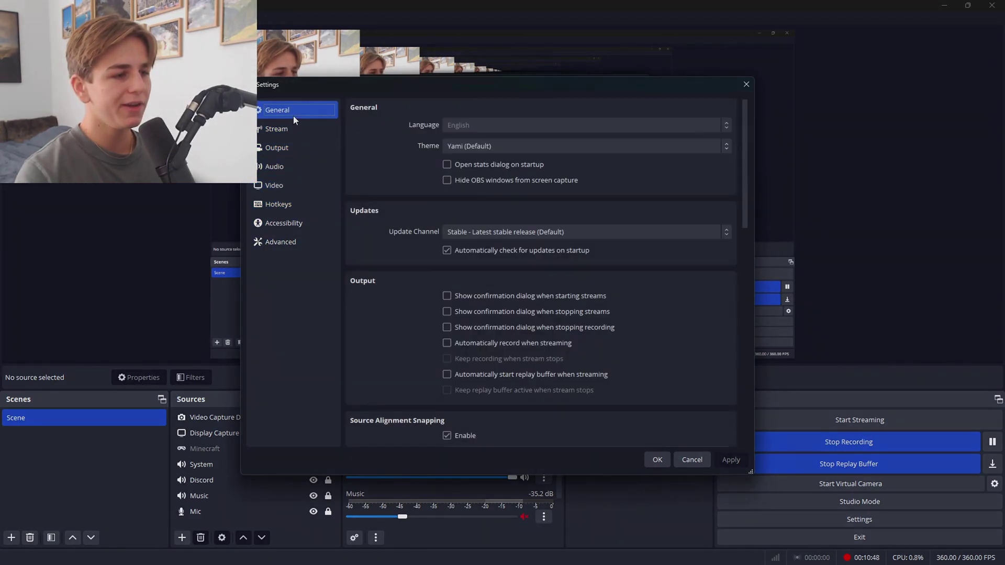
{"action": "left_click", "coordinate": [747, 84]}
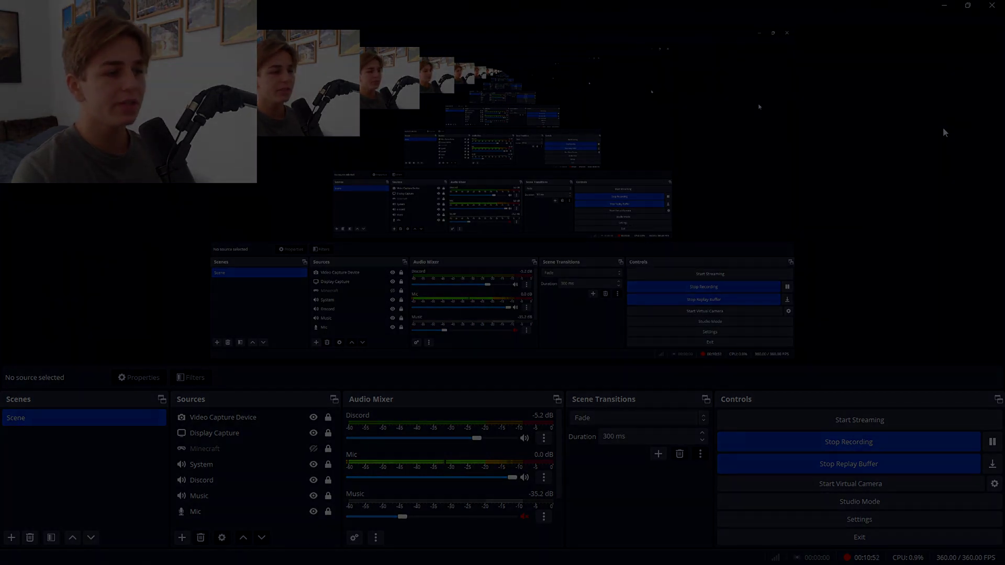